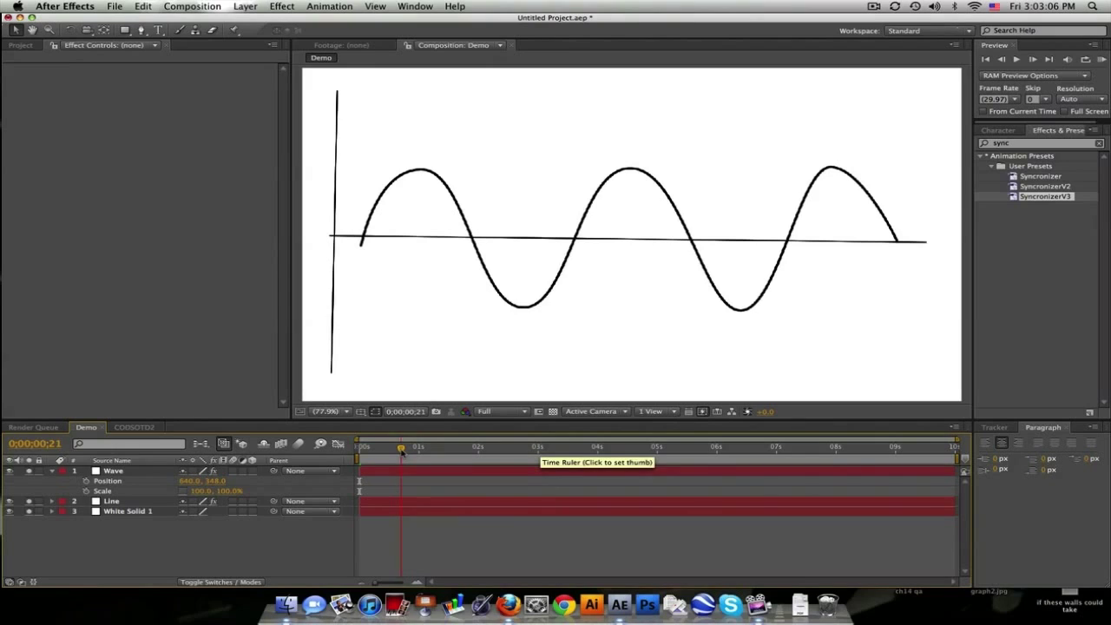
Step: Stretch and shift the Wave layer vertically, finishing with its scale at 100, 95% and its position at 640, 349
drag(402, 450, 392, 450)
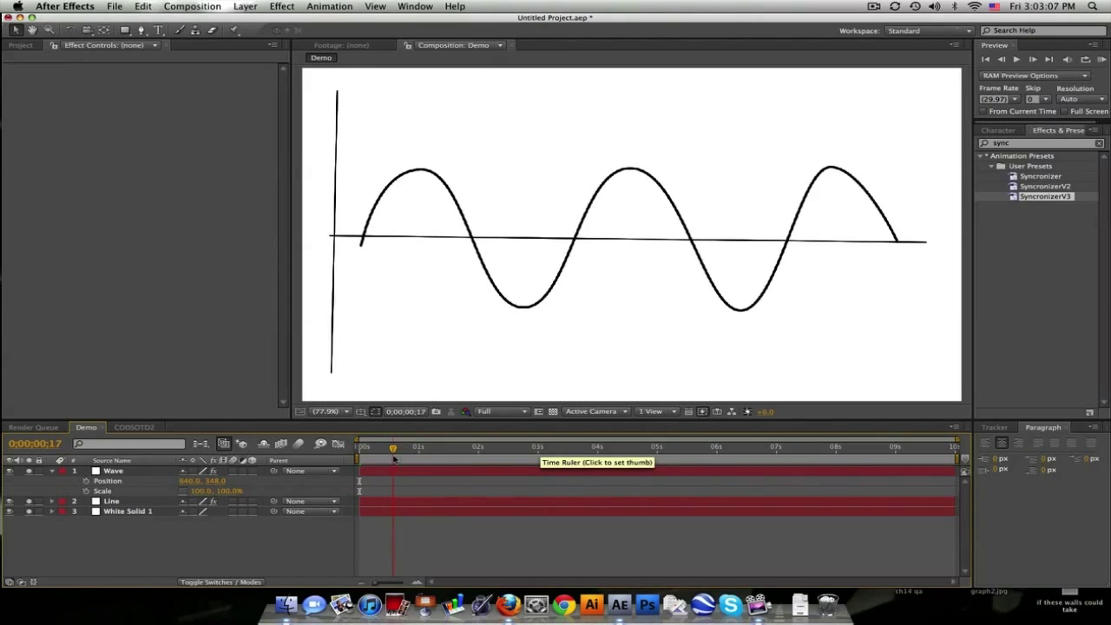
click(143, 480)
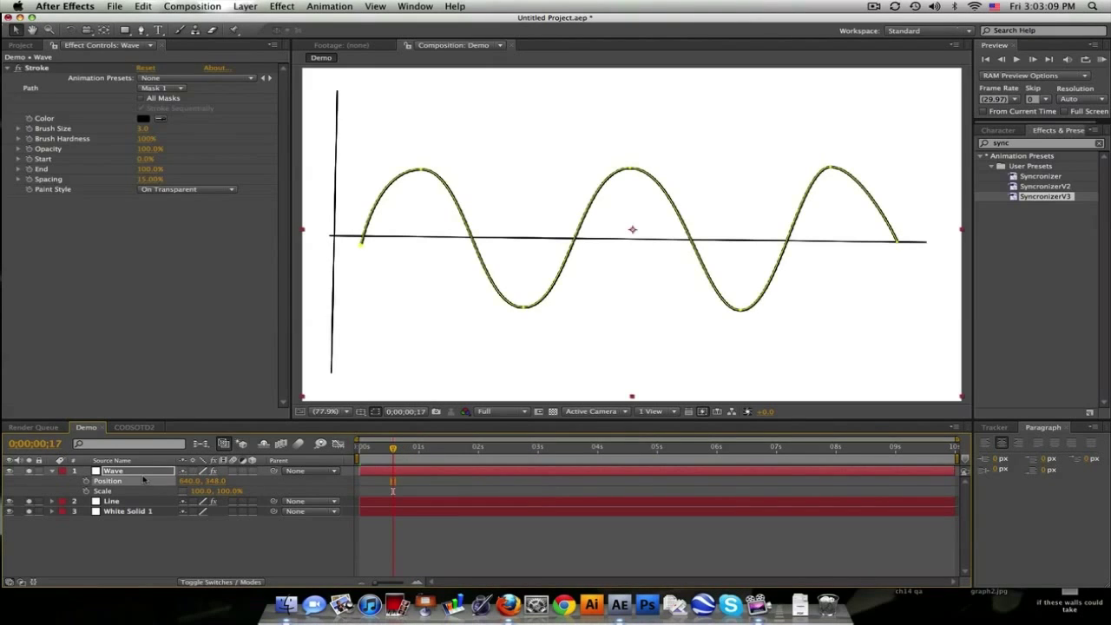
click(455, 560)
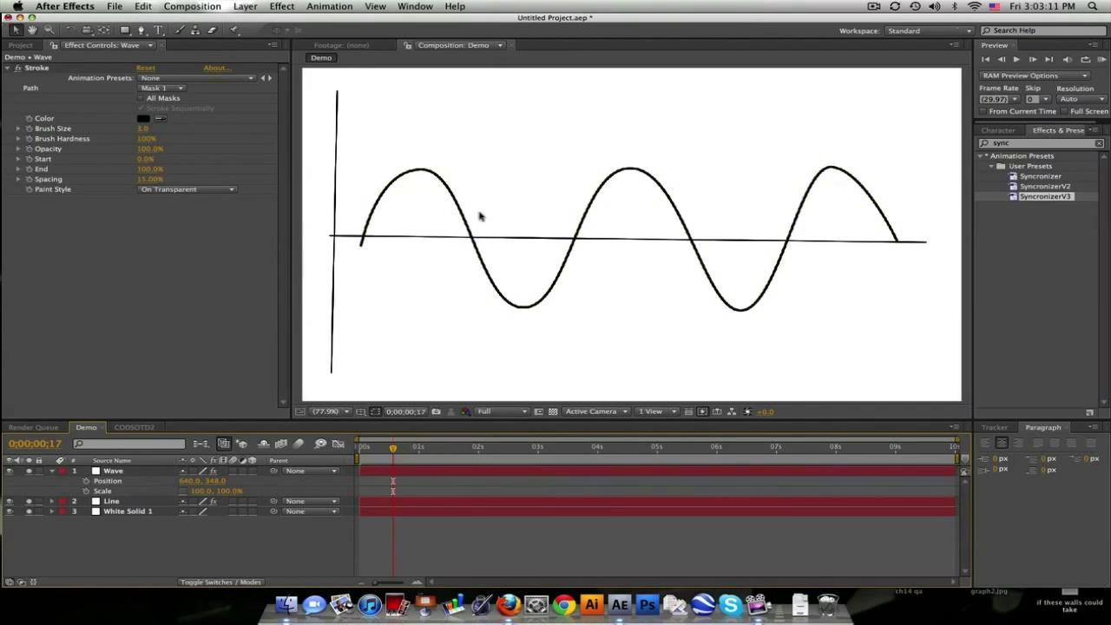
click(152, 471)
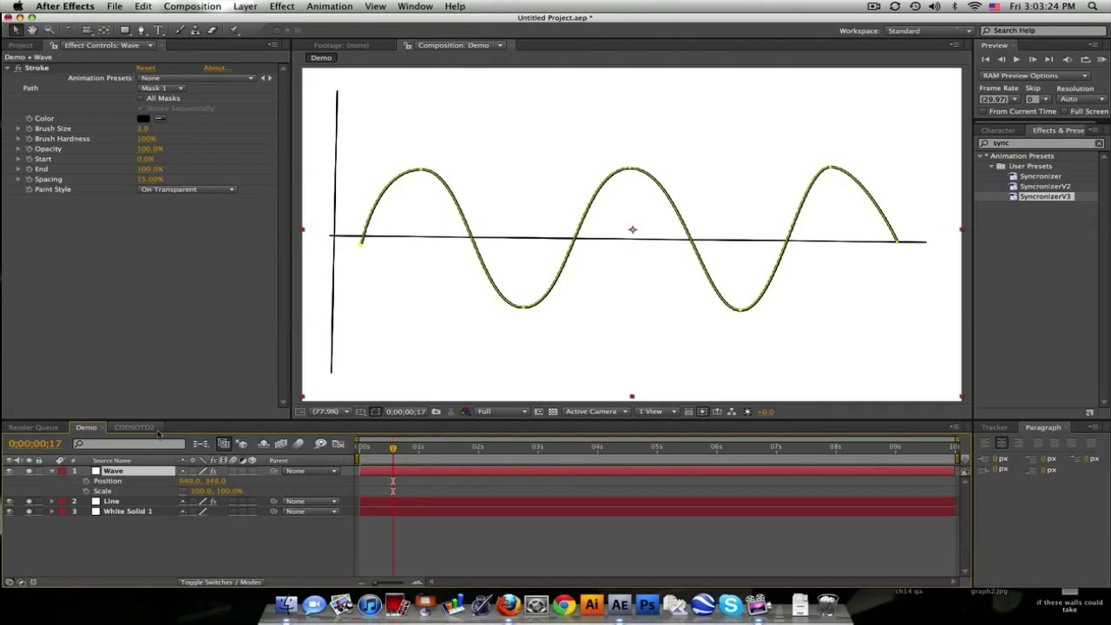
drag(233, 495, 274, 494)
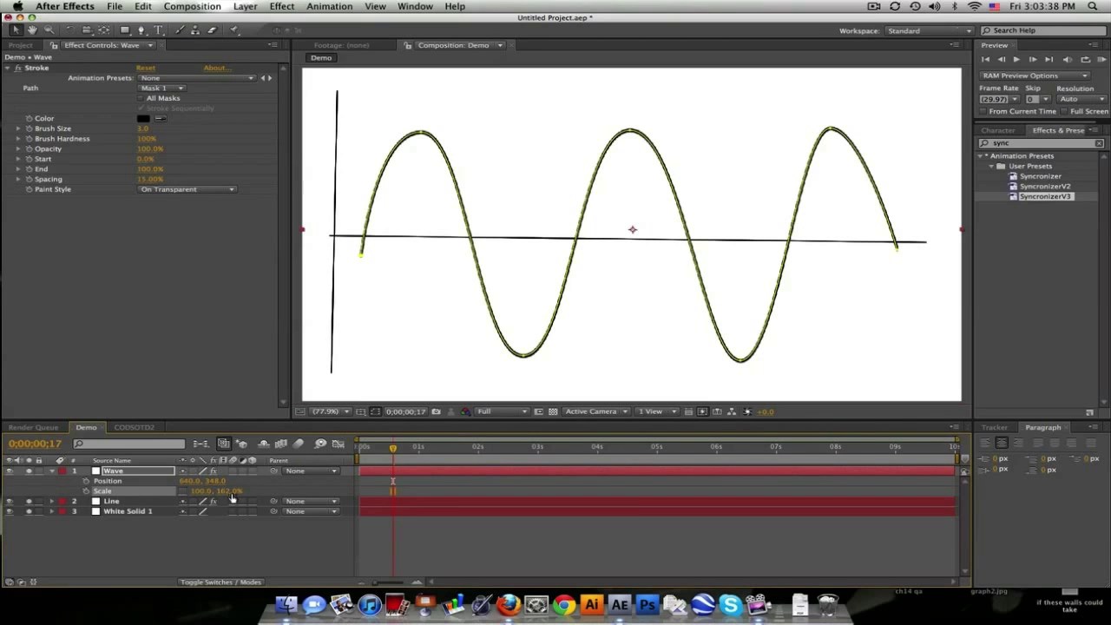
mouse_move(232, 497)
mouse_down()
mouse_move(182, 498)
mouse_move(210, 498)
mouse_up()
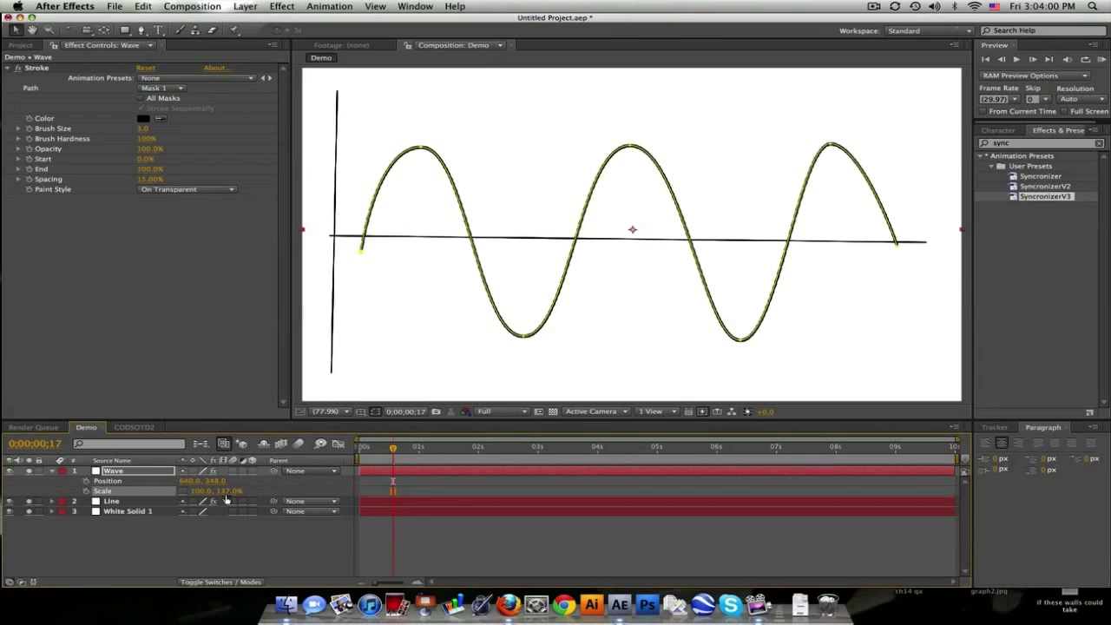
drag(228, 491, 263, 480)
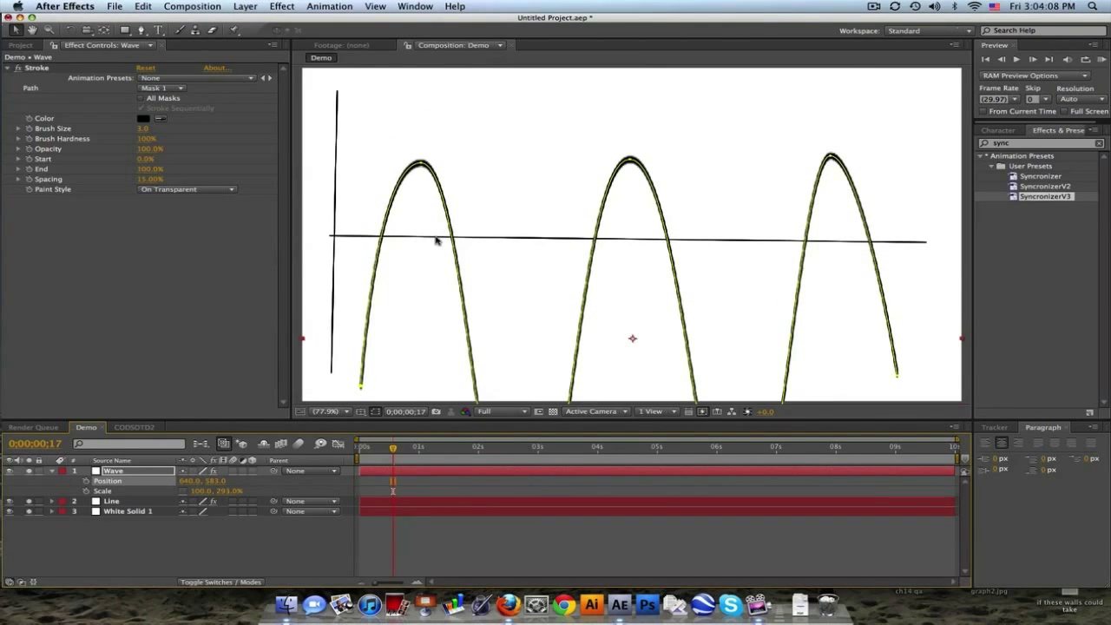
drag(228, 494, 69, 482)
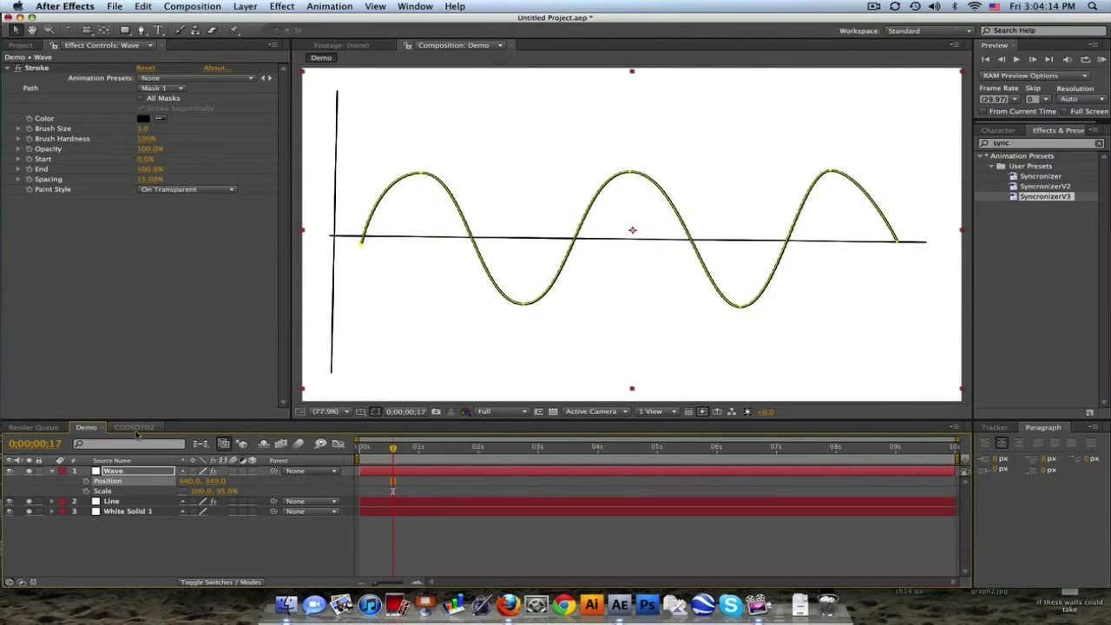
Step: Open the CODSOTD2 composition and add a new adjustment layer above the CODSOTD2.mp4 clip
click(134, 427)
click(86, 427)
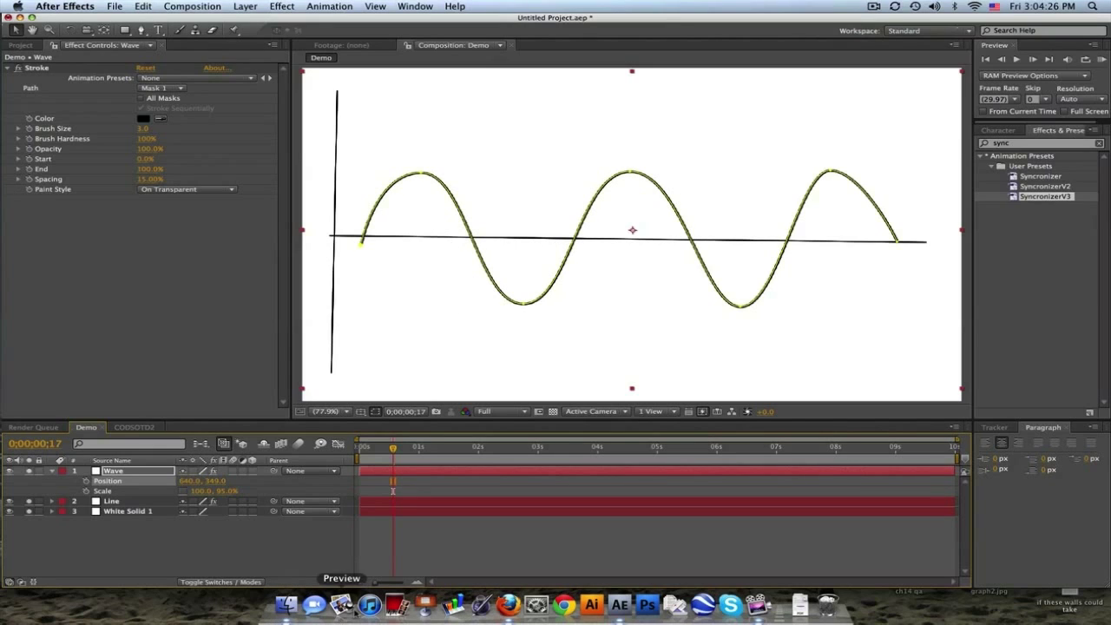
click(154, 427)
click(161, 471)
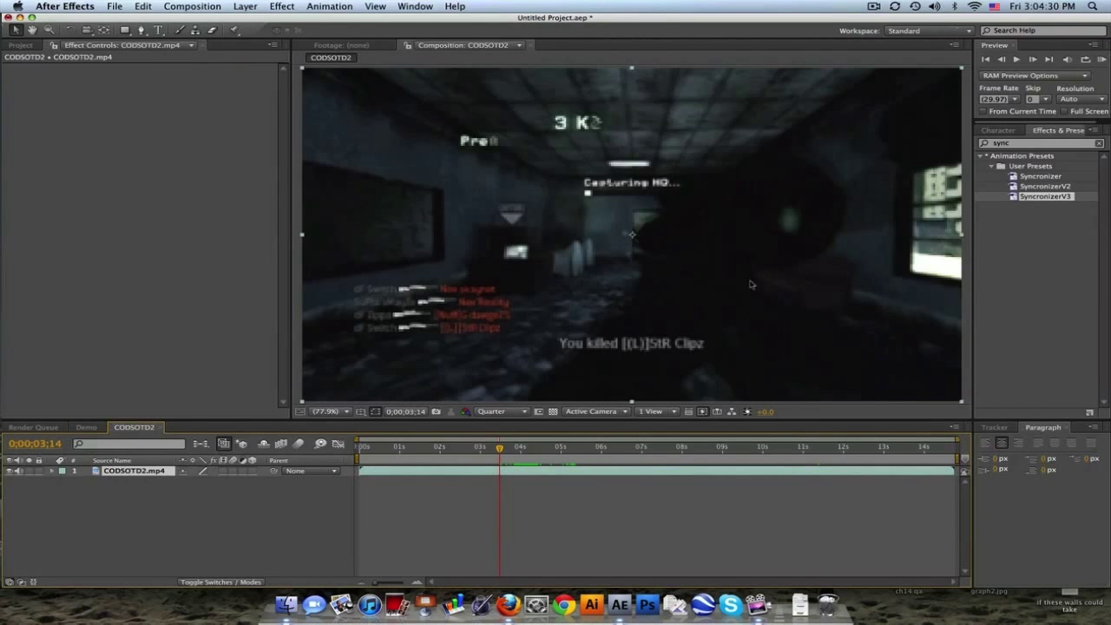
click(247, 6)
mouse_move(256, 21)
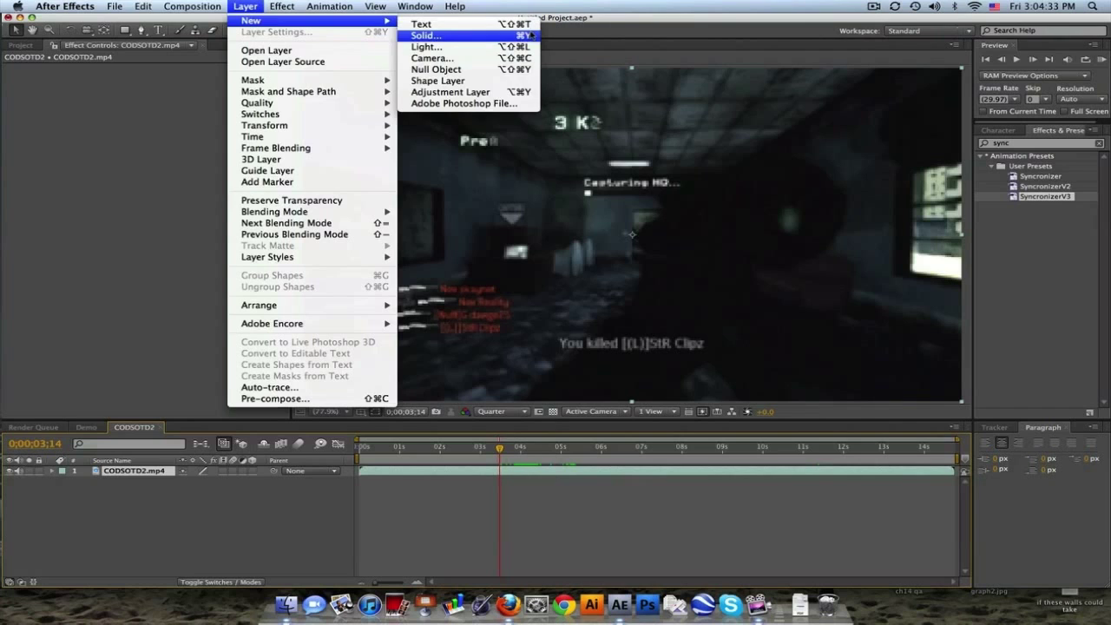
click(514, 92)
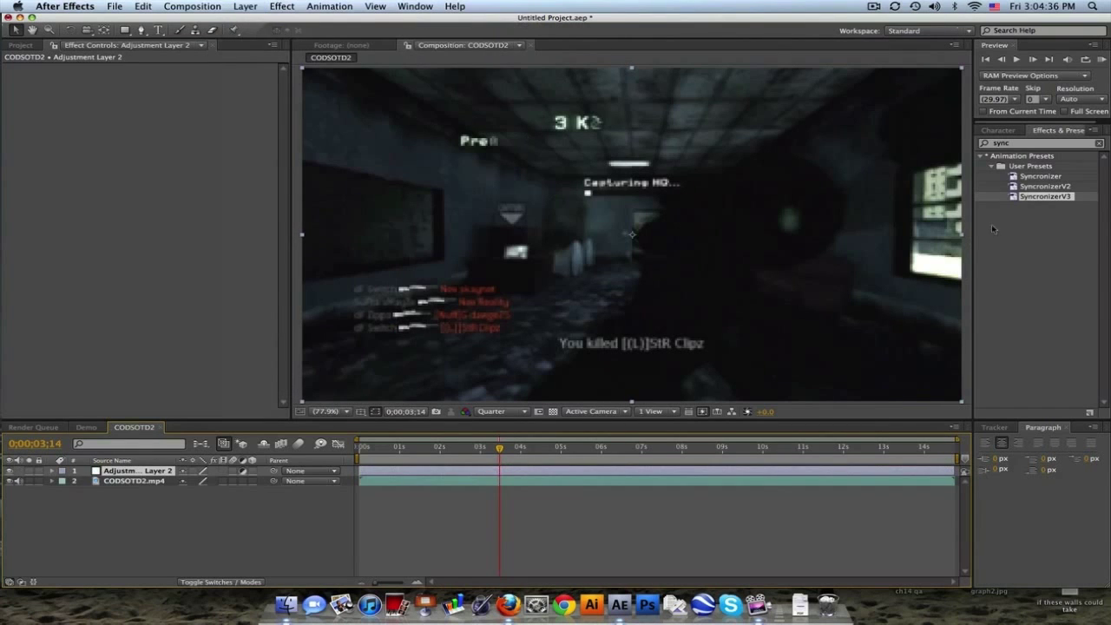
Step: Apply the SyncronizerV3 preset to the adjustment layer, collapse its effects, and leave only Transform expanded and enabled
drag(1047, 196, 161, 470)
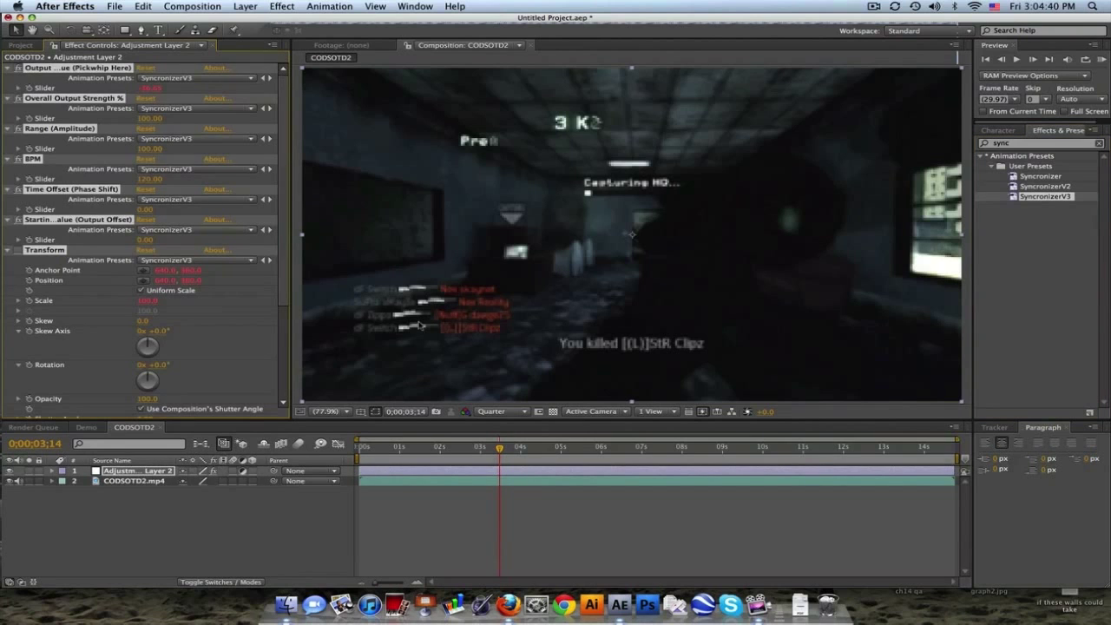
super+click(8, 69)
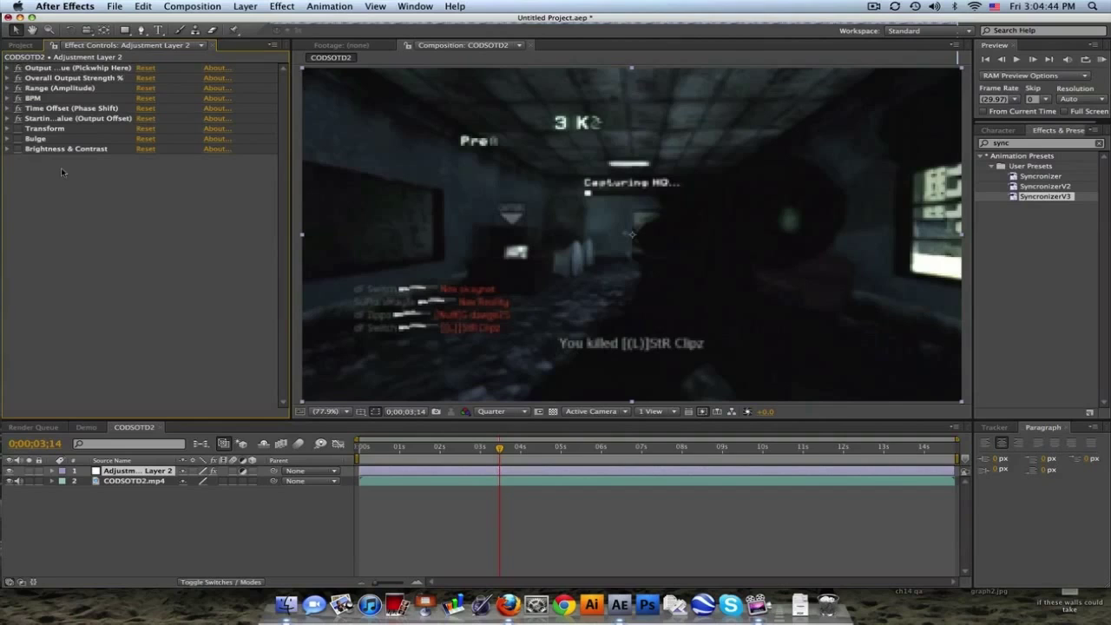
click(9, 129)
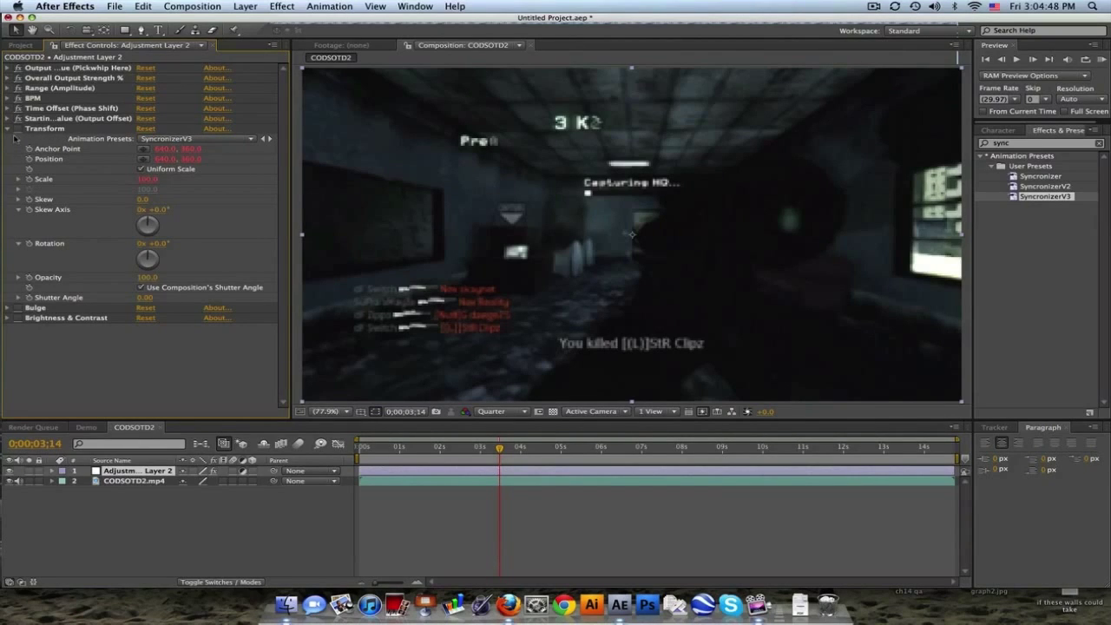
Step: Play the composition from 0;00;03;05 and scrub on to 0;00;13;17 to preview the Transform effect
click(486, 447)
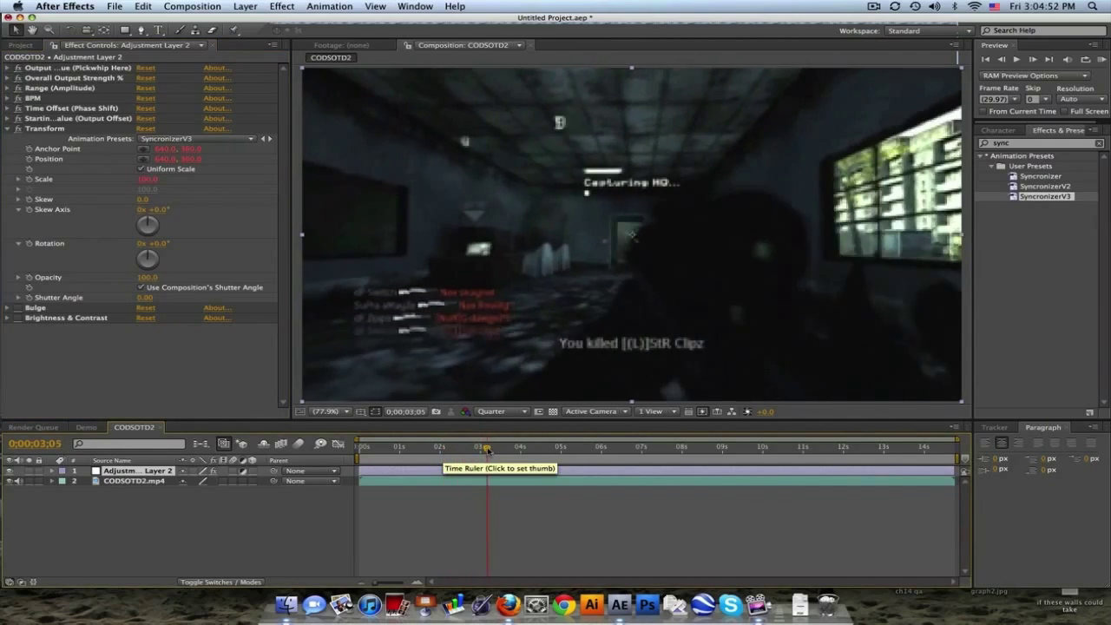
key(space)
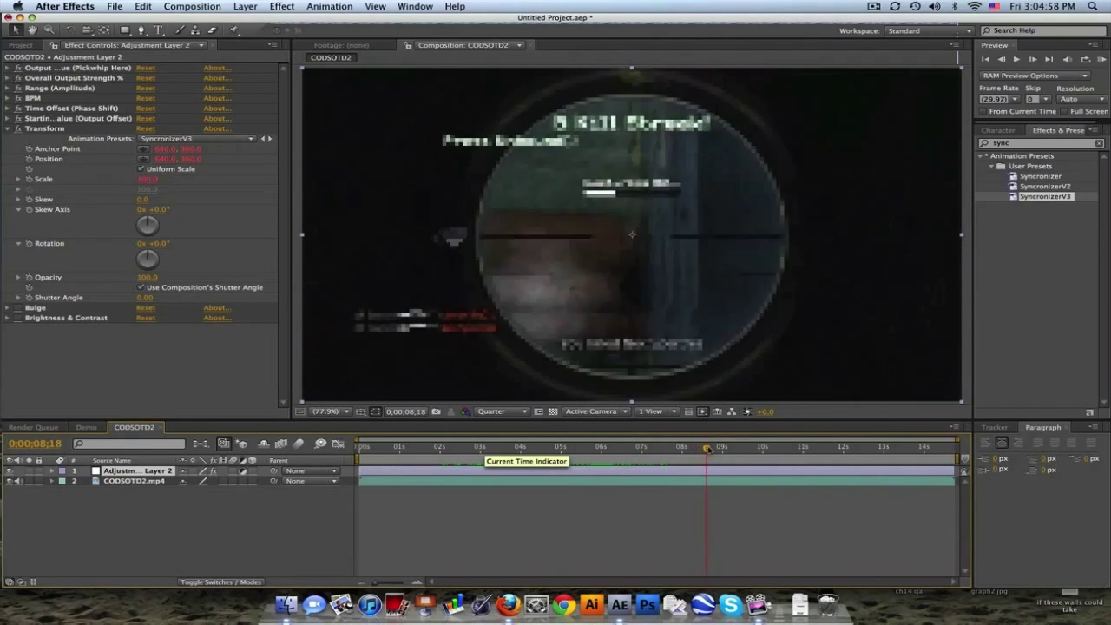
drag(731, 449, 905, 452)
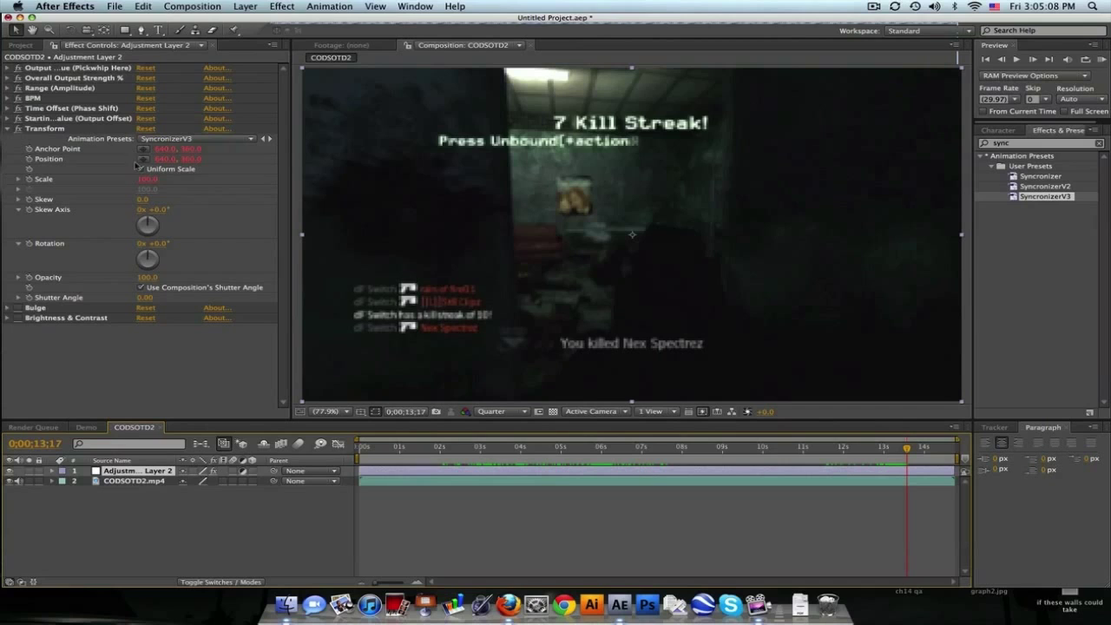
Step: Expand the controls of all the preset's effects on the adjustment layer and clear the effect selection
click(71, 128)
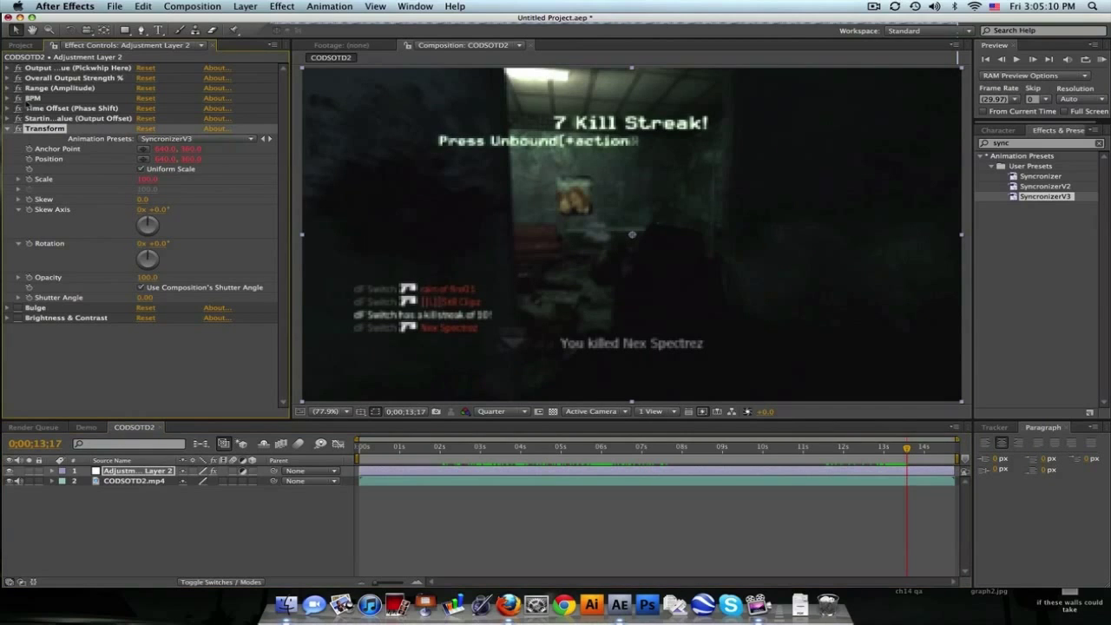
click(49, 69)
shift+click(77, 318)
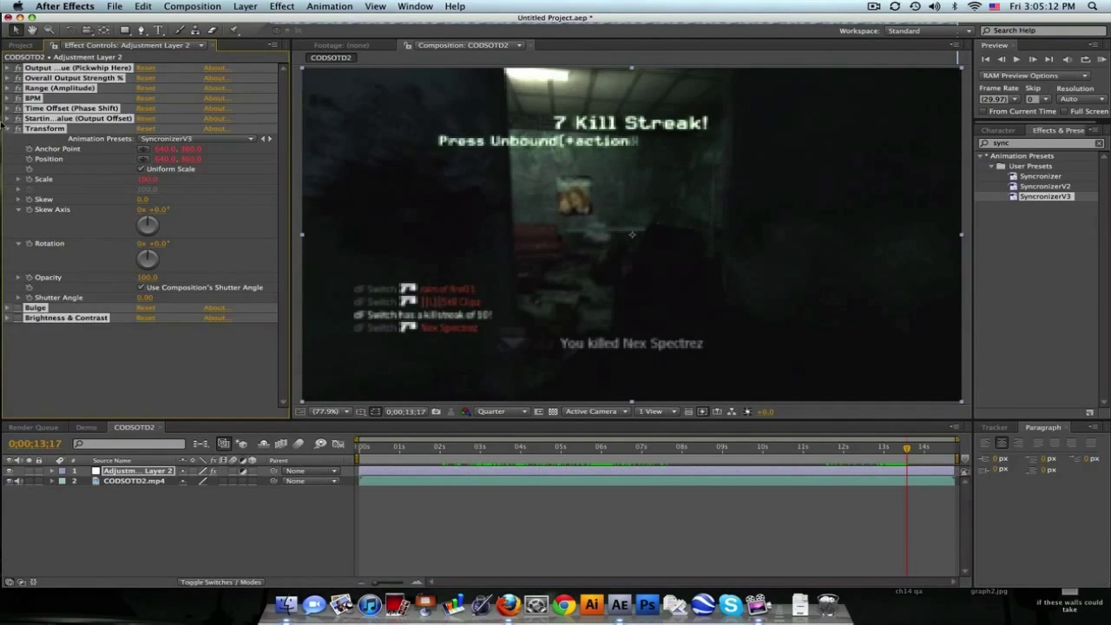
click(7, 128)
super+click(6, 128)
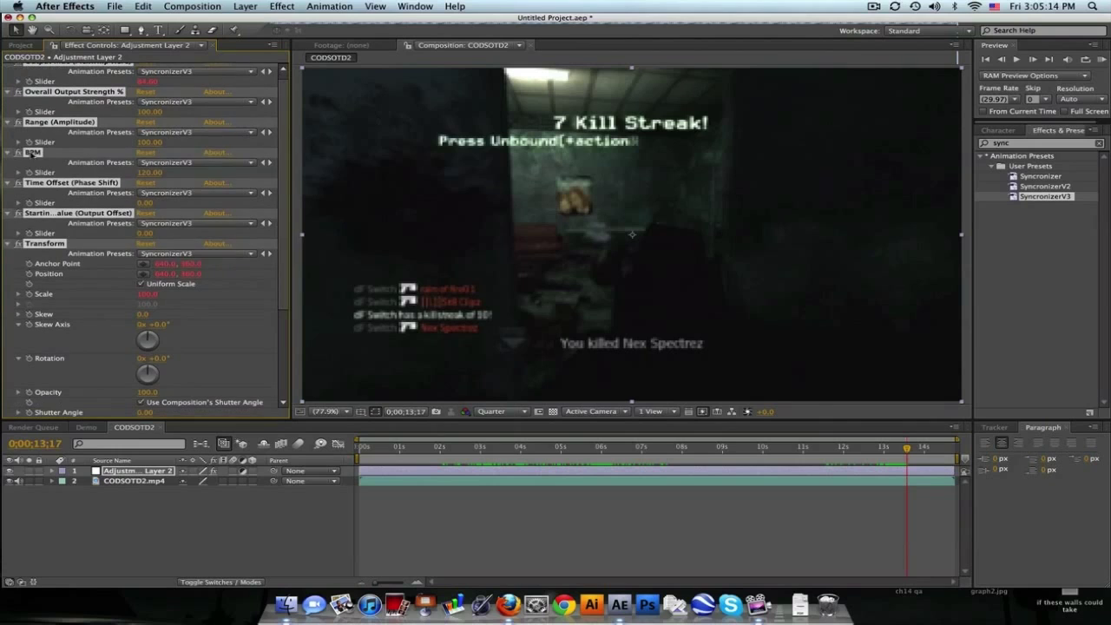
click(235, 313)
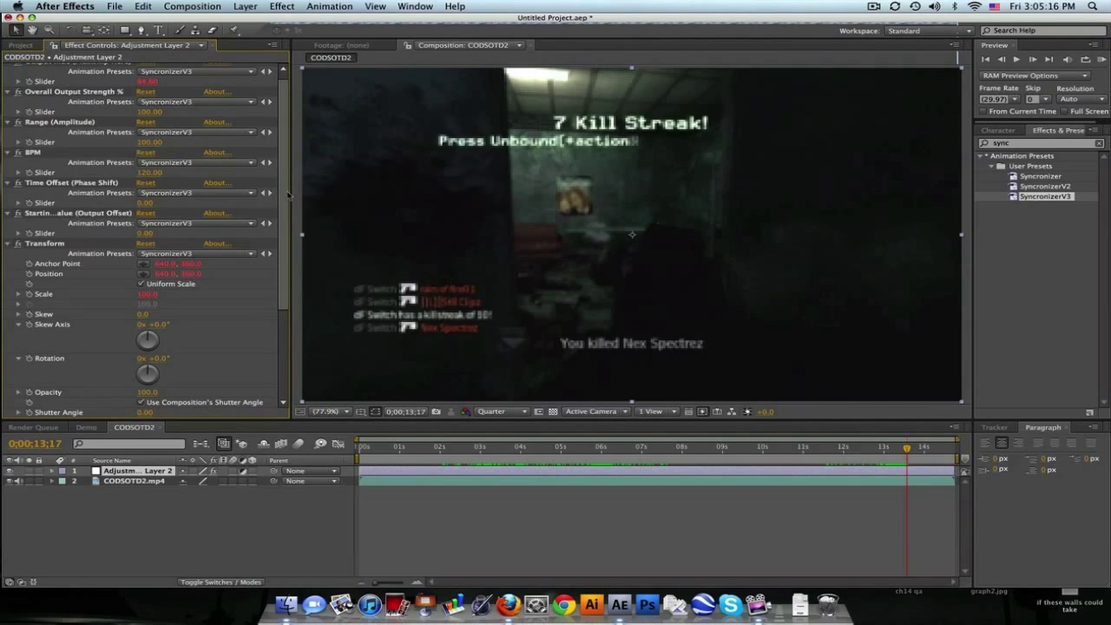
scroll(289, 184, up, 1)
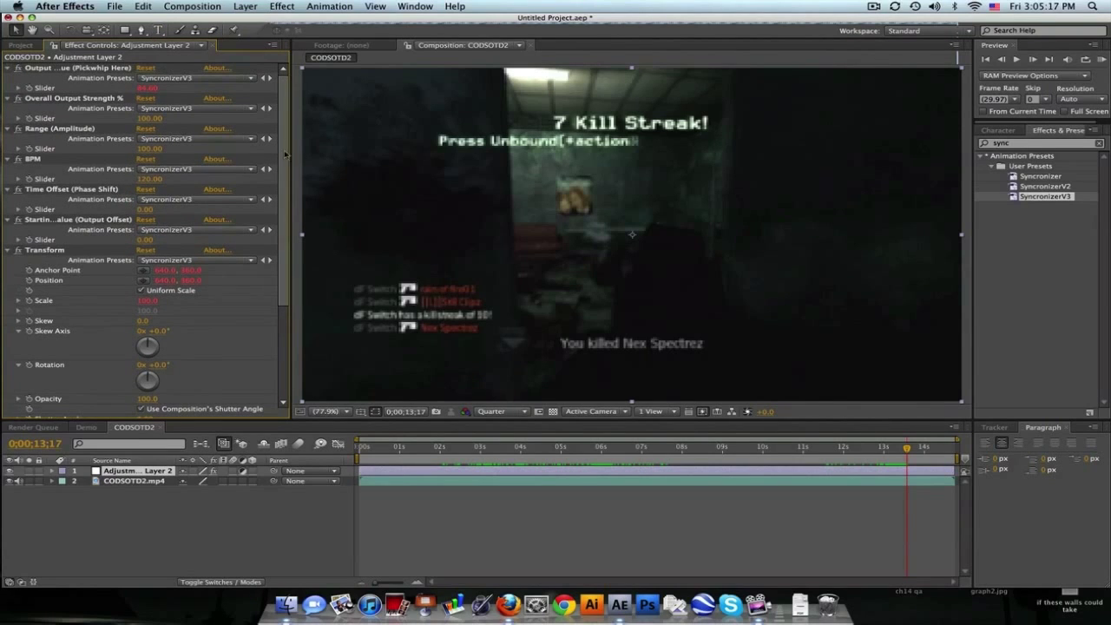
Step: Set the Range (Amplitude) slider to 110
click(61, 190)
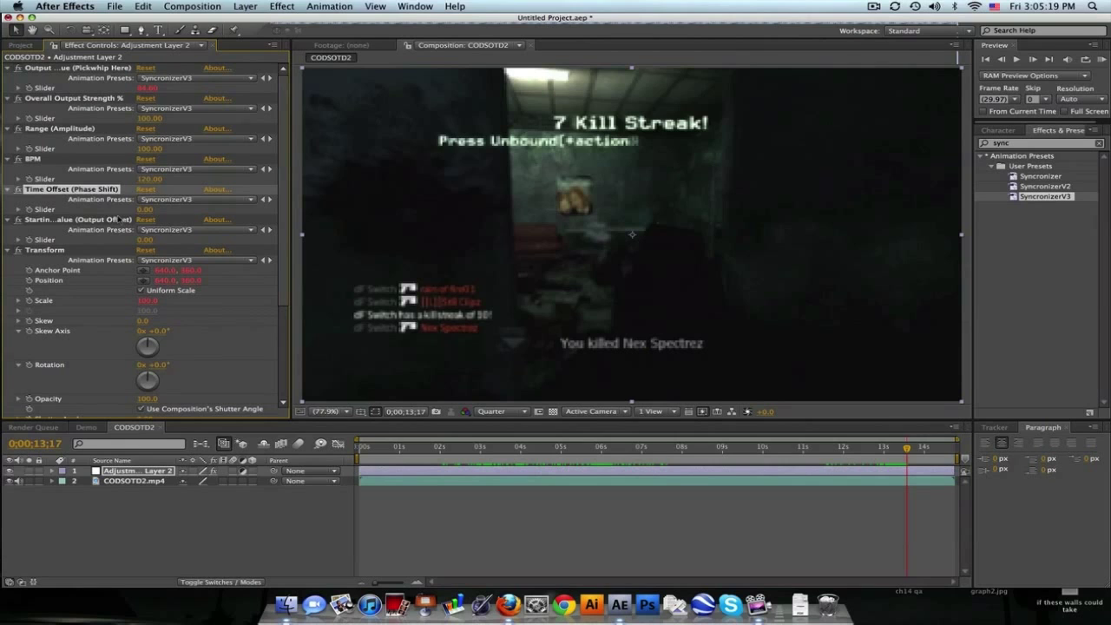
click(149, 150)
text(110)
key(Return)
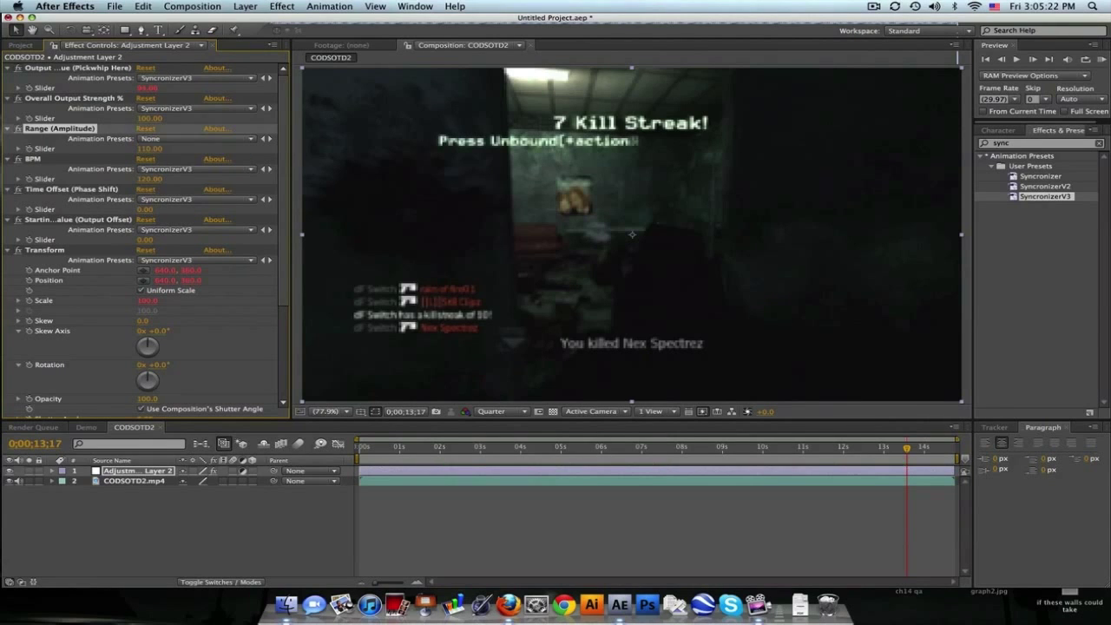
Step: RAM-preview the composition with the Transform effect, then scrub to 0;00;03;17
drag(379, 448, 477, 448)
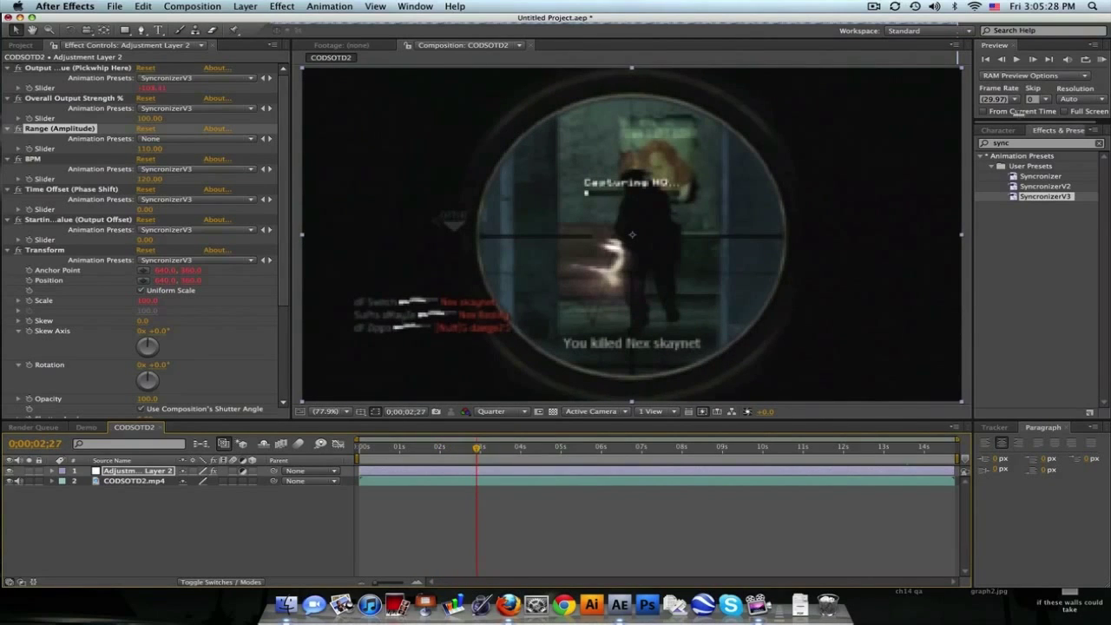
click(1102, 59)
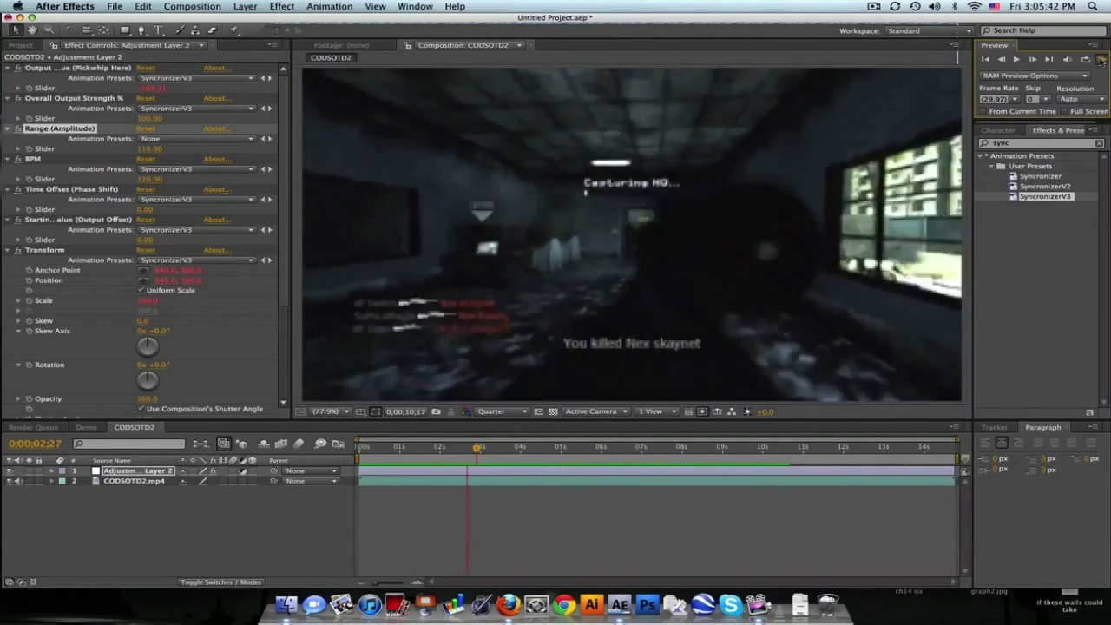
key(space)
drag(438, 447, 503, 461)
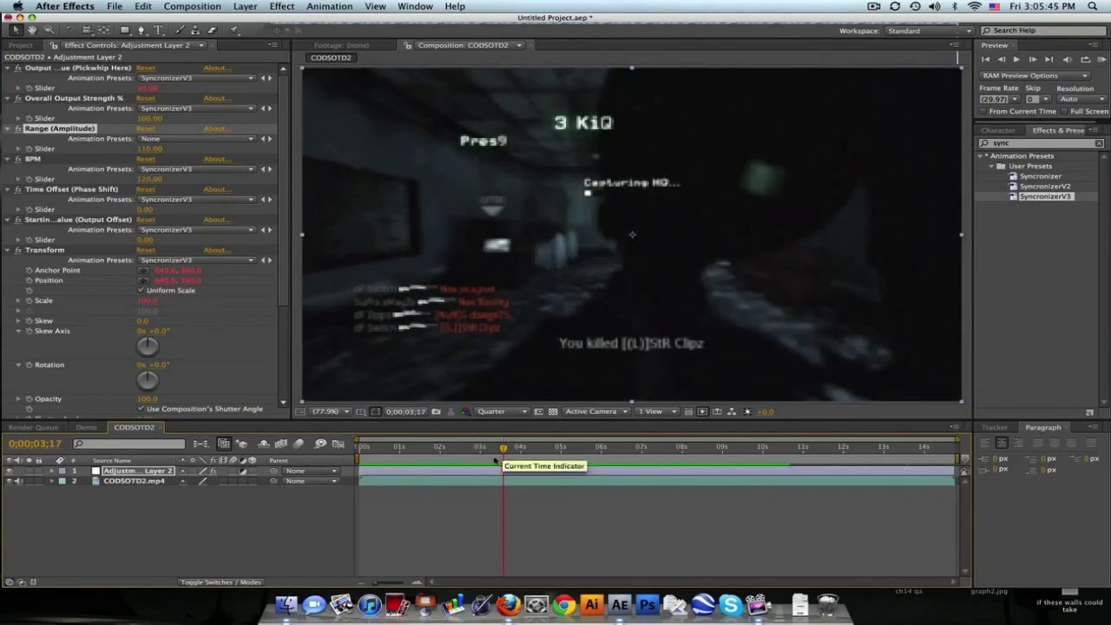
Step: Disable and collapse the Transform effect, enable Bulge, and play a short stretch of the composition
click(17, 250)
click(8, 250)
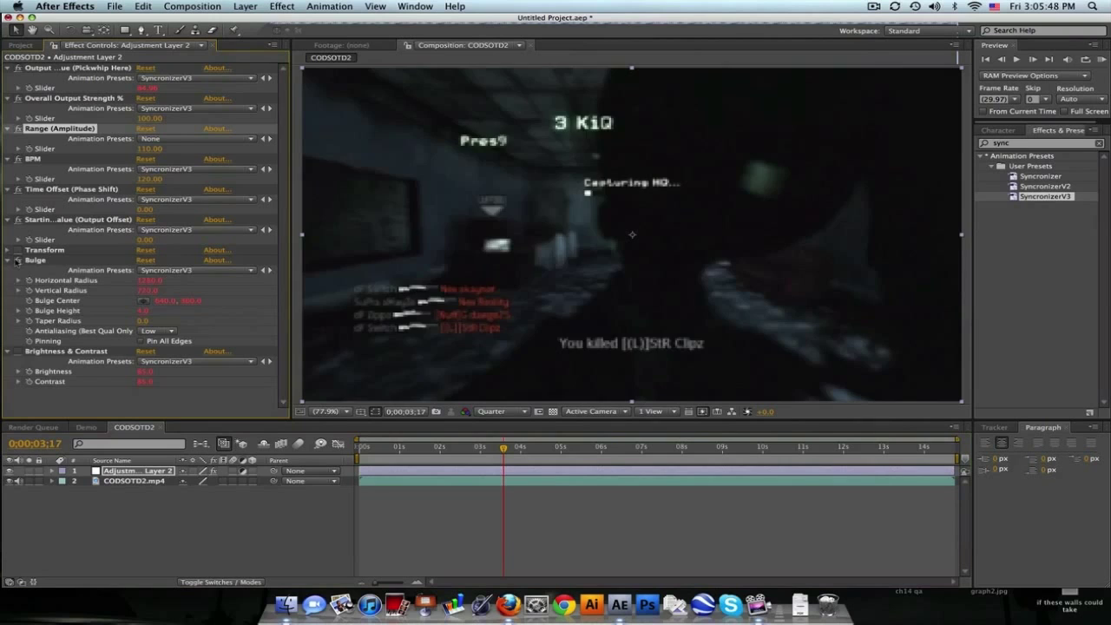
click(17, 260)
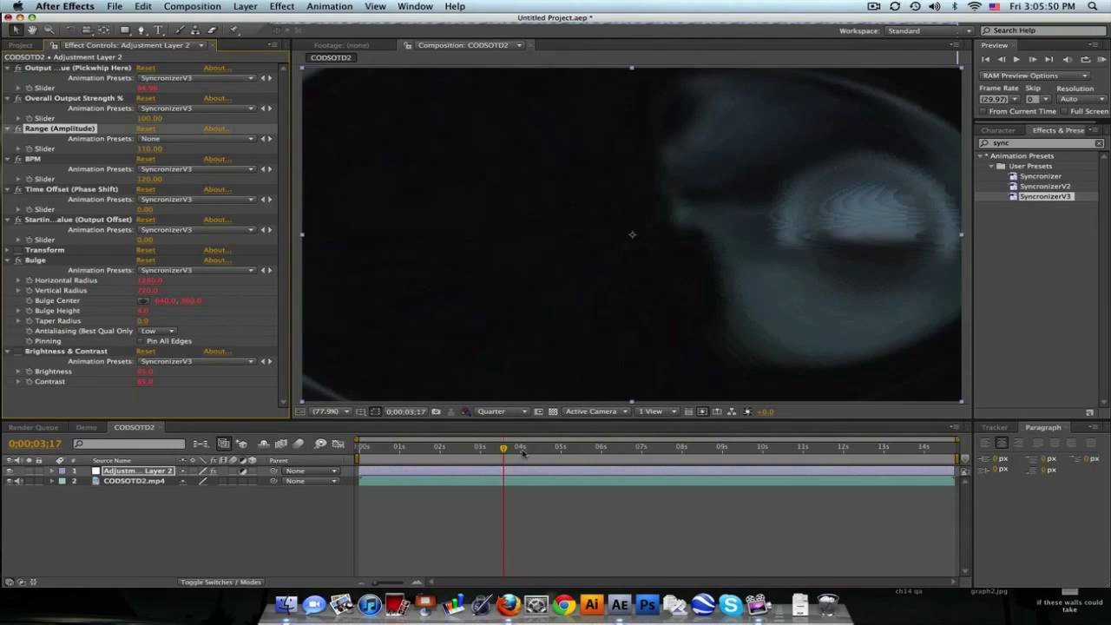
key(space)
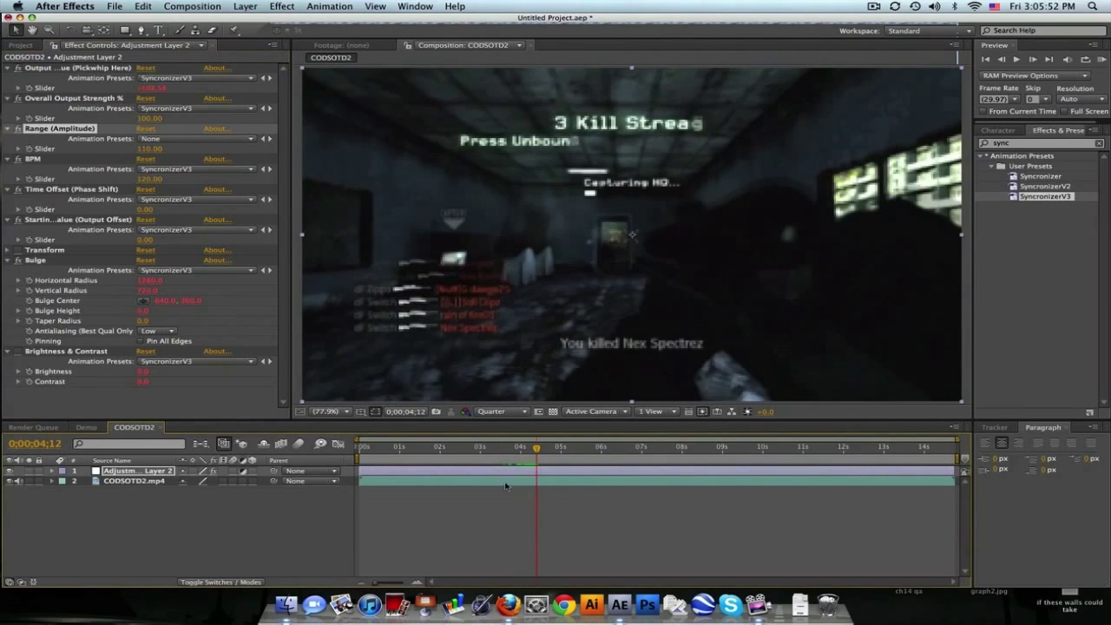
Step: Set the Range (Amplitude) slider to 0.3 and RAM-preview the Bulge effect, finishing at 0;00;02;13
click(148, 150)
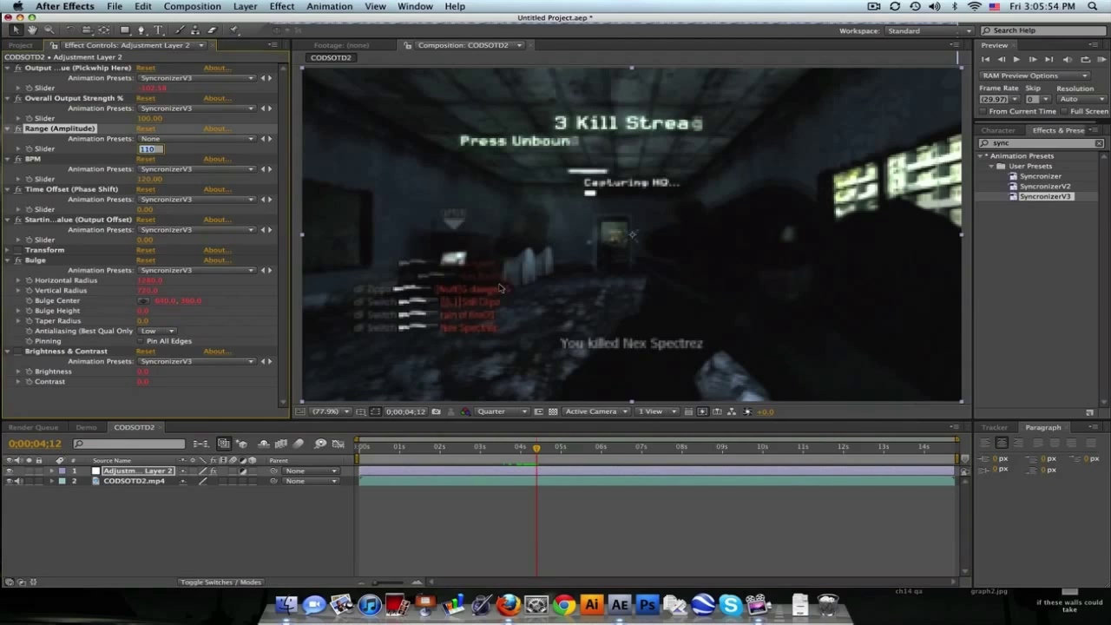
text(0.3)
key(Return)
click(1100, 59)
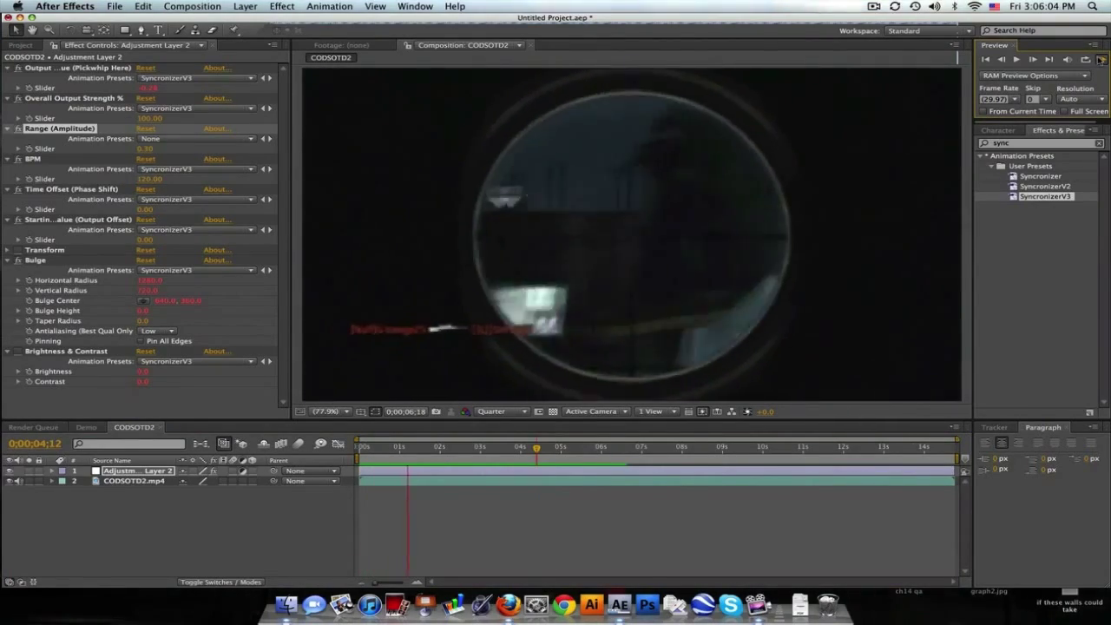
click(772, 302)
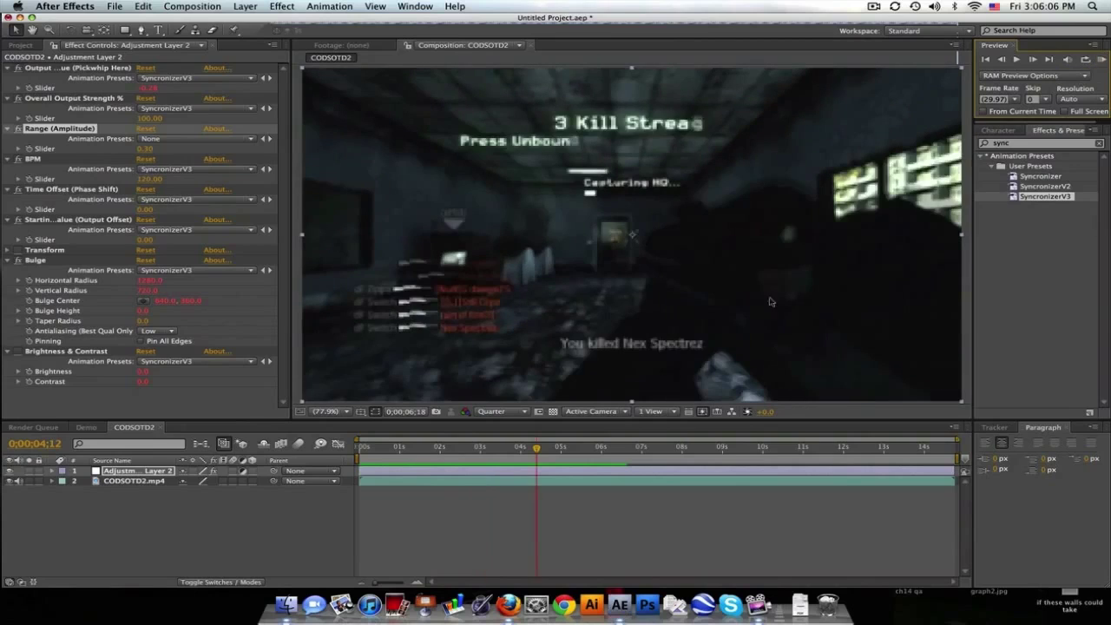
mouse_move(450, 457)
mouse_down()
mouse_move(434, 456)
mouse_move(458, 456)
mouse_up()
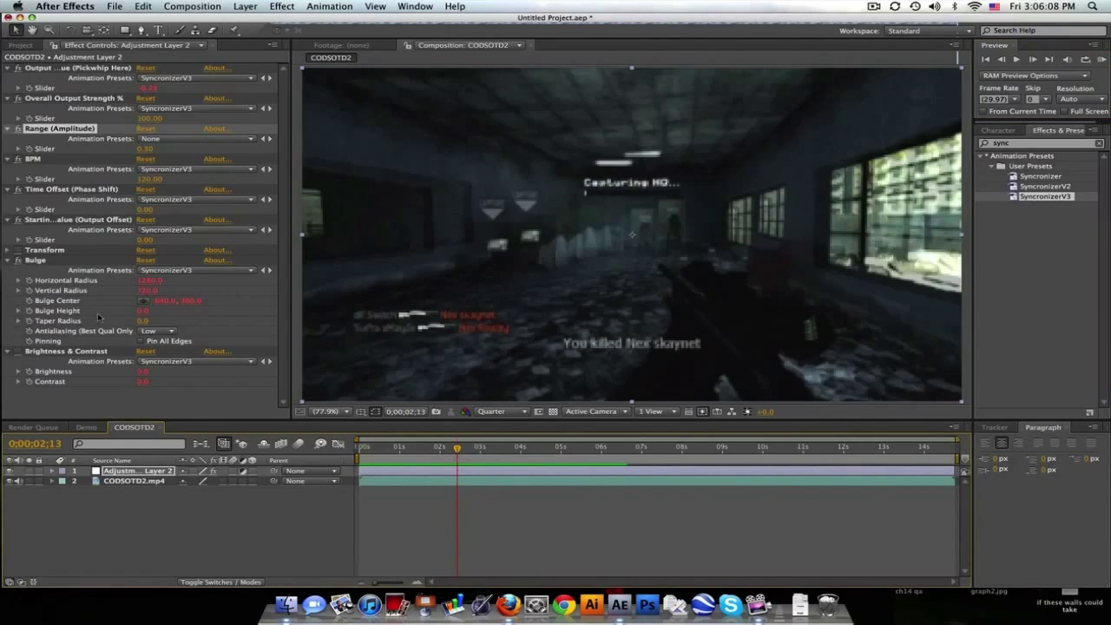
Step: Disable Bulge, enable Brightness & Contrast, and set the Range (Amplitude) slider to 75
click(16, 326)
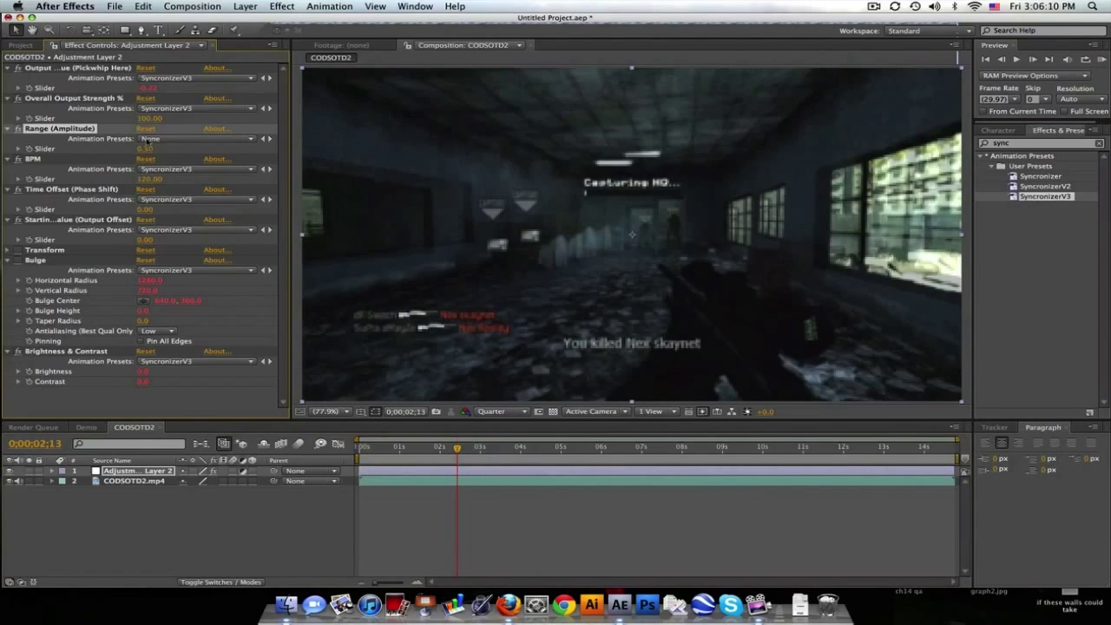
click(144, 149)
key(Return)
Step: RAM-preview the composition with Brightness & Contrast active, then move the current time to 0;00;02;07
click(1101, 59)
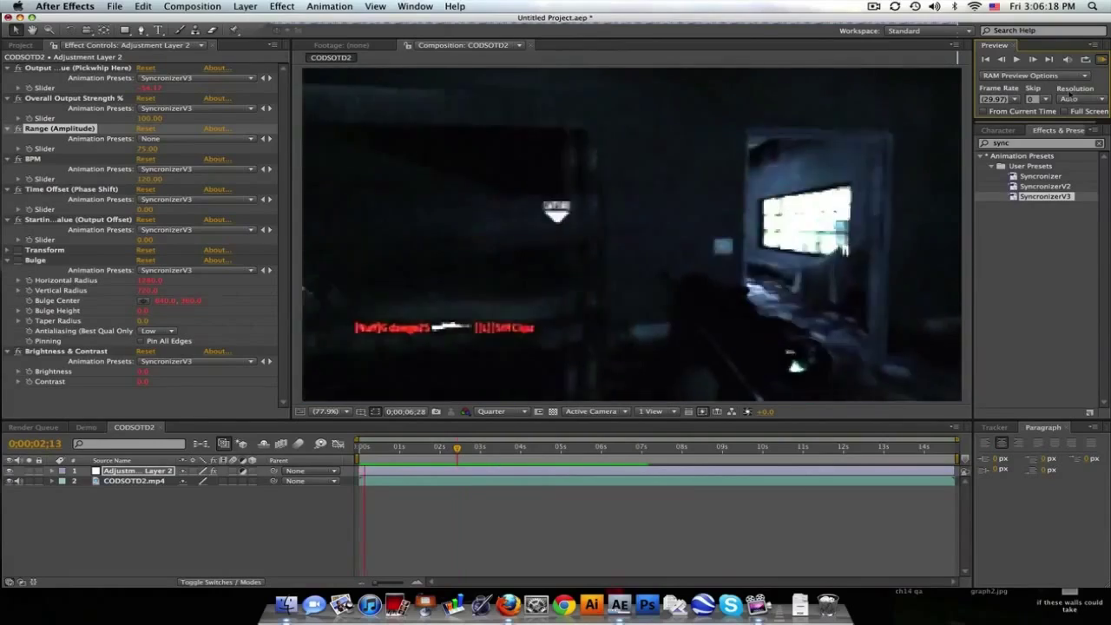
key(space)
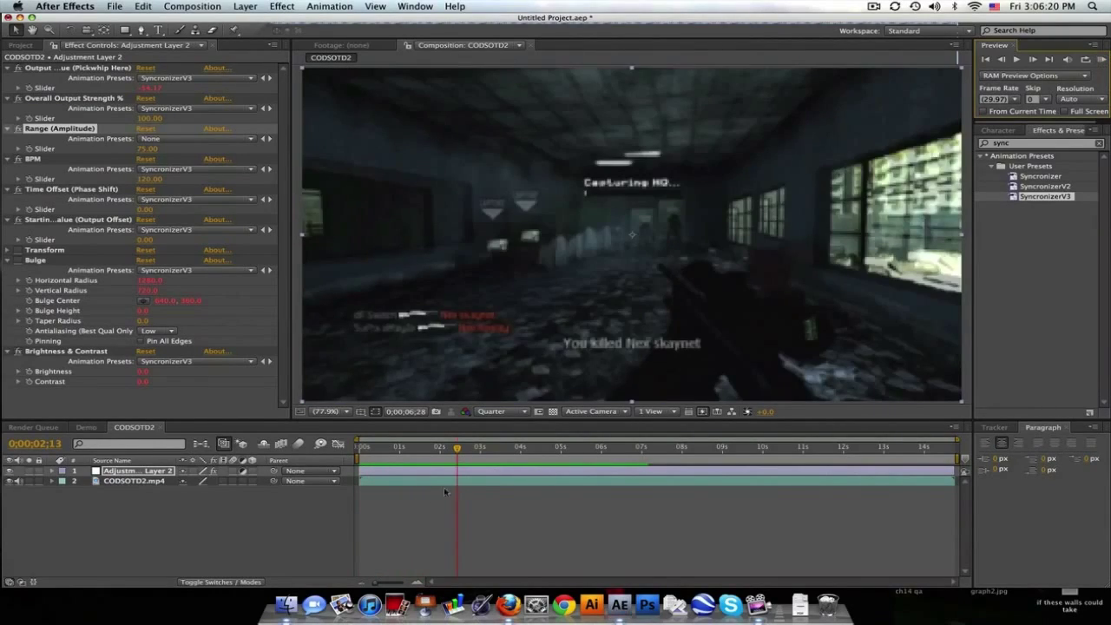
click(449, 446)
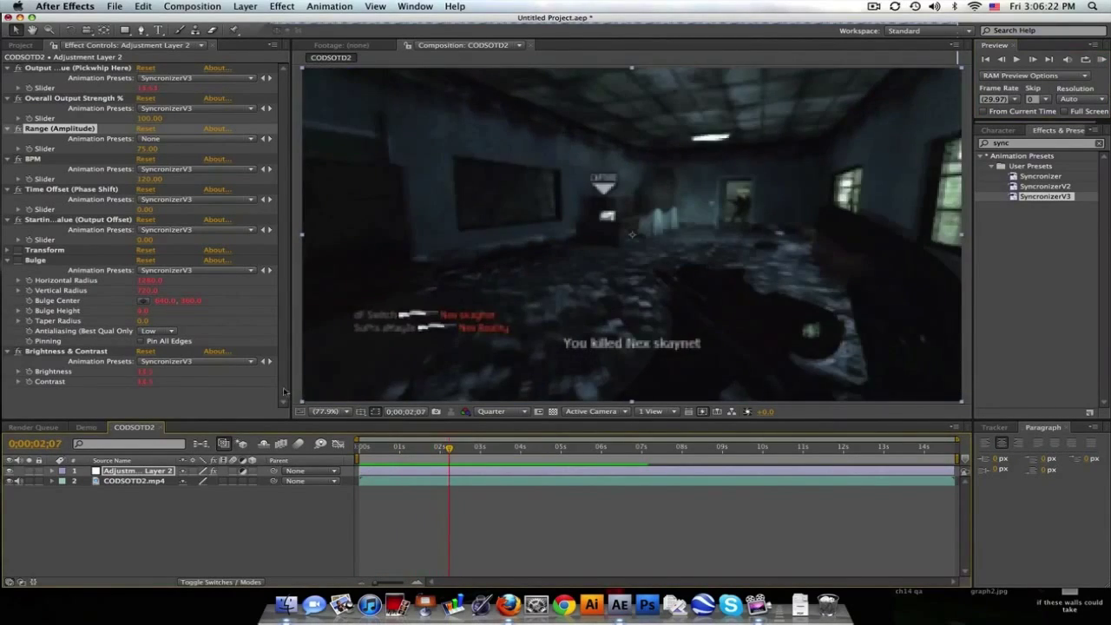
Step: Expand the Transform effect and reveal all expressions of Adjustment Layer 2 in an enlarged timeline
click(45, 250)
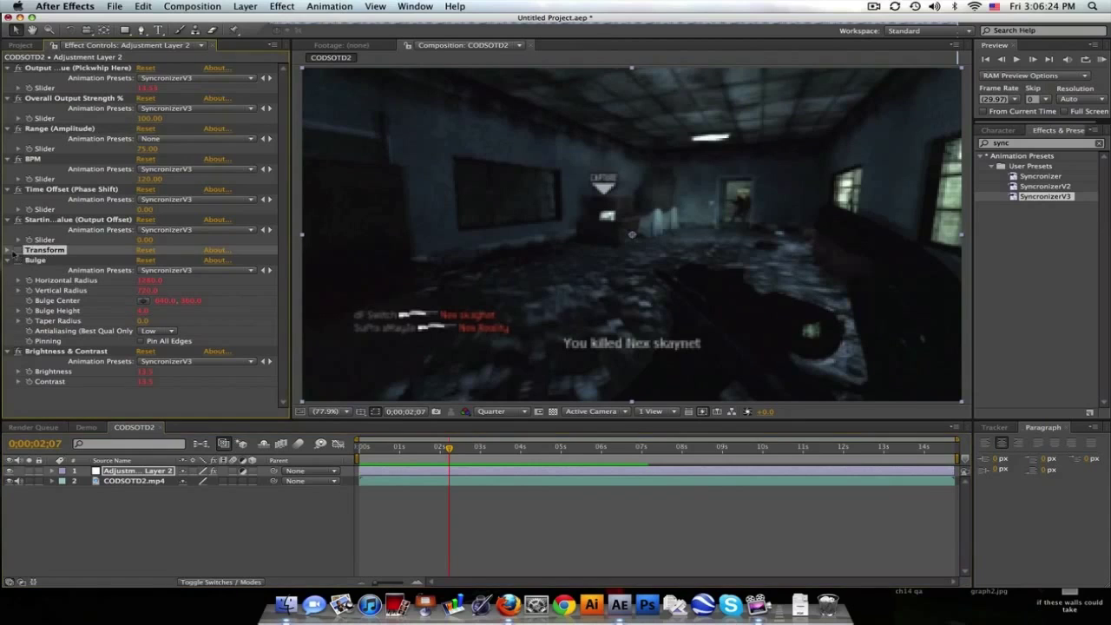
click(10, 251)
click(143, 470)
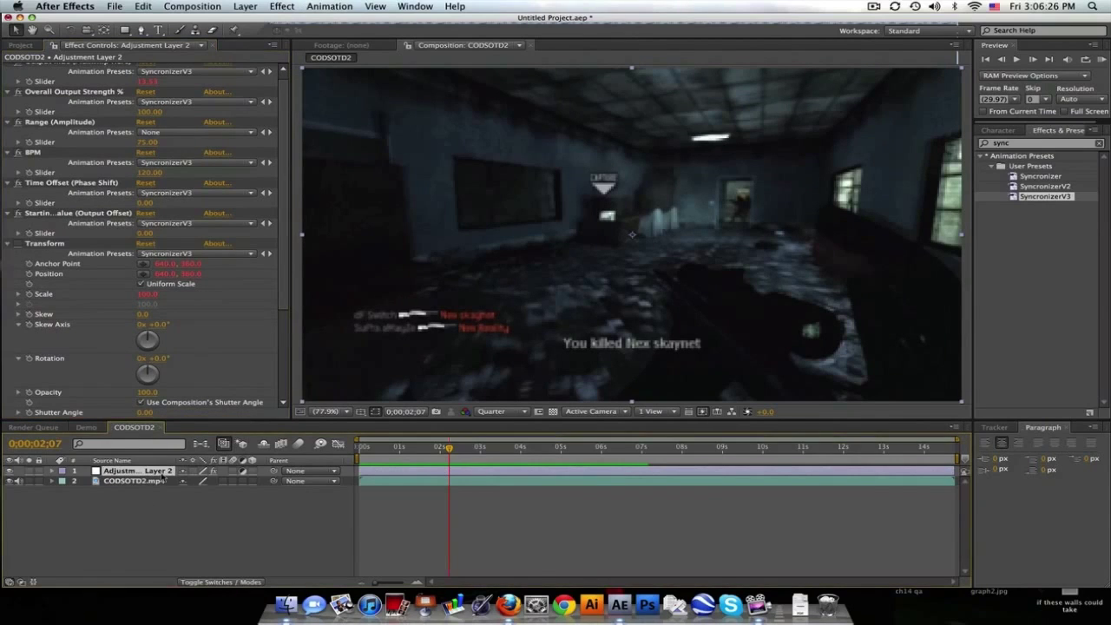
key(e)
key(e)
drag(725, 418, 727, 250)
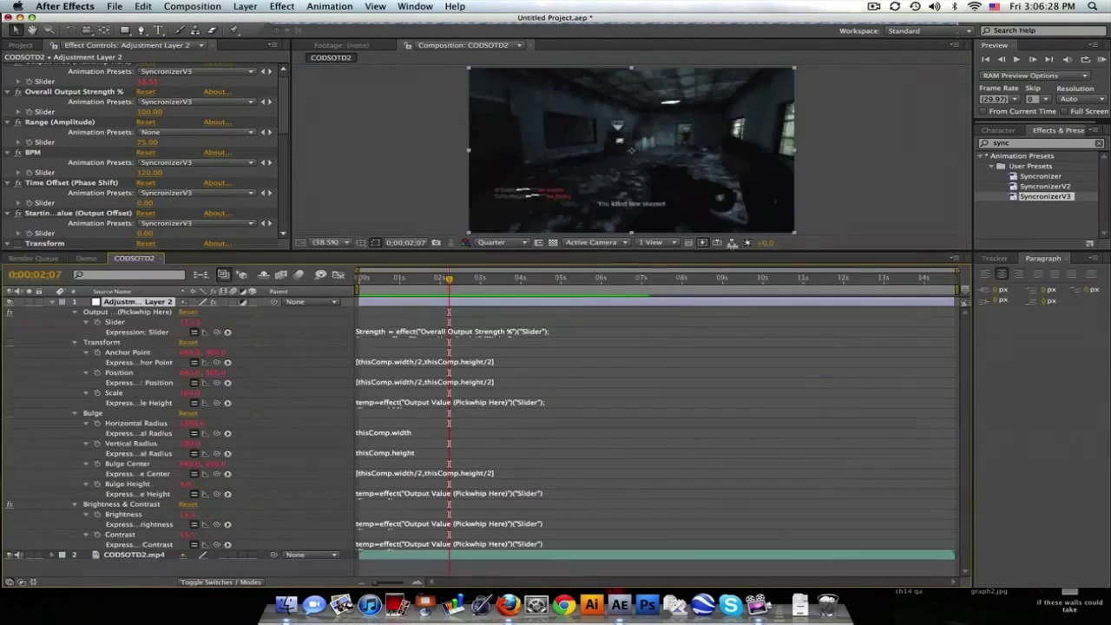
Step: Open the Transform Scale expression, enlarge its field, and examine the if/else code without changing it
click(116, 339)
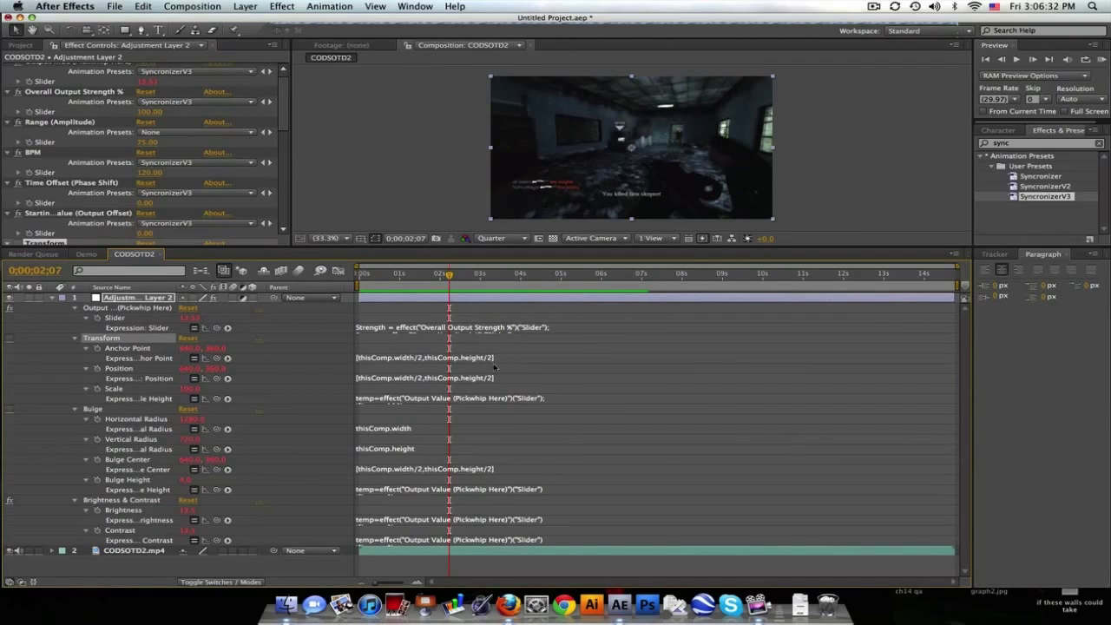
click(509, 361)
click(515, 399)
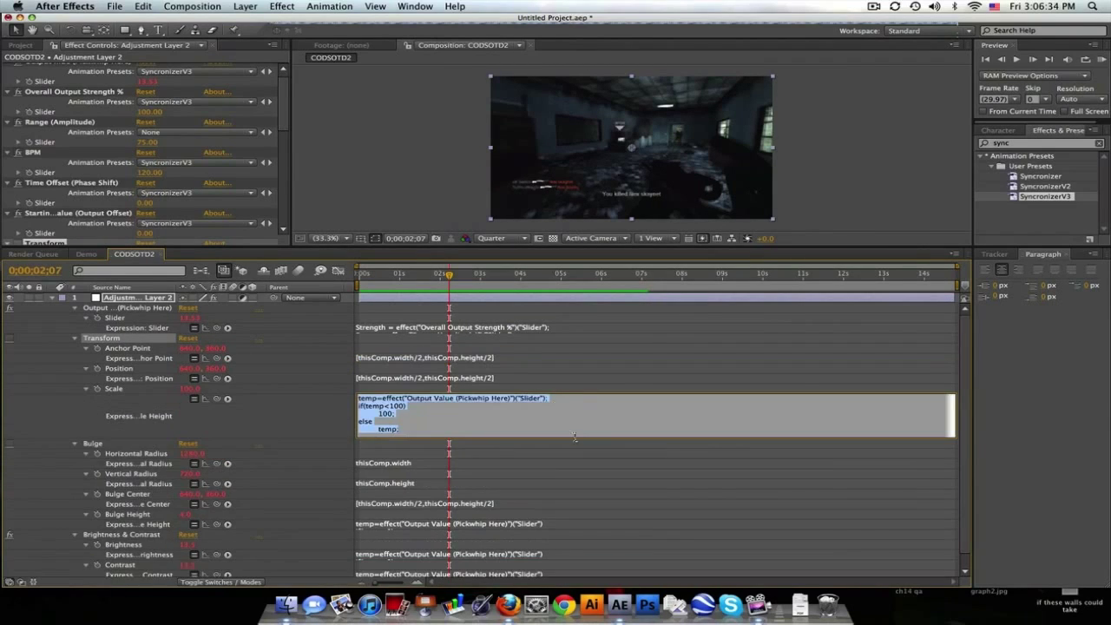
drag(578, 439, 578, 493)
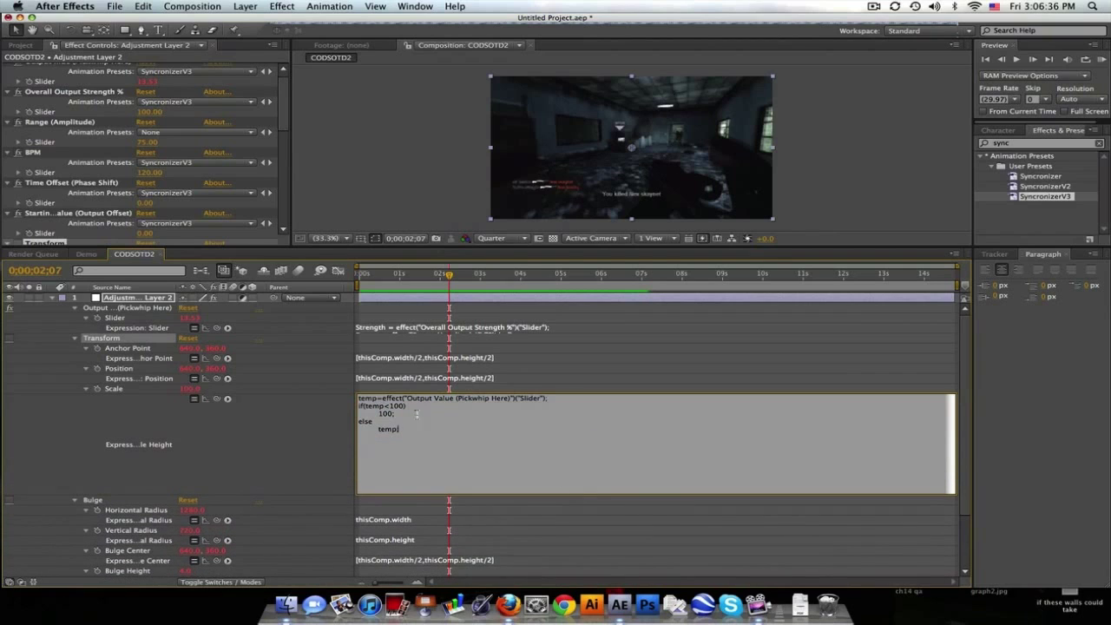
drag(361, 405, 404, 436)
click(463, 378)
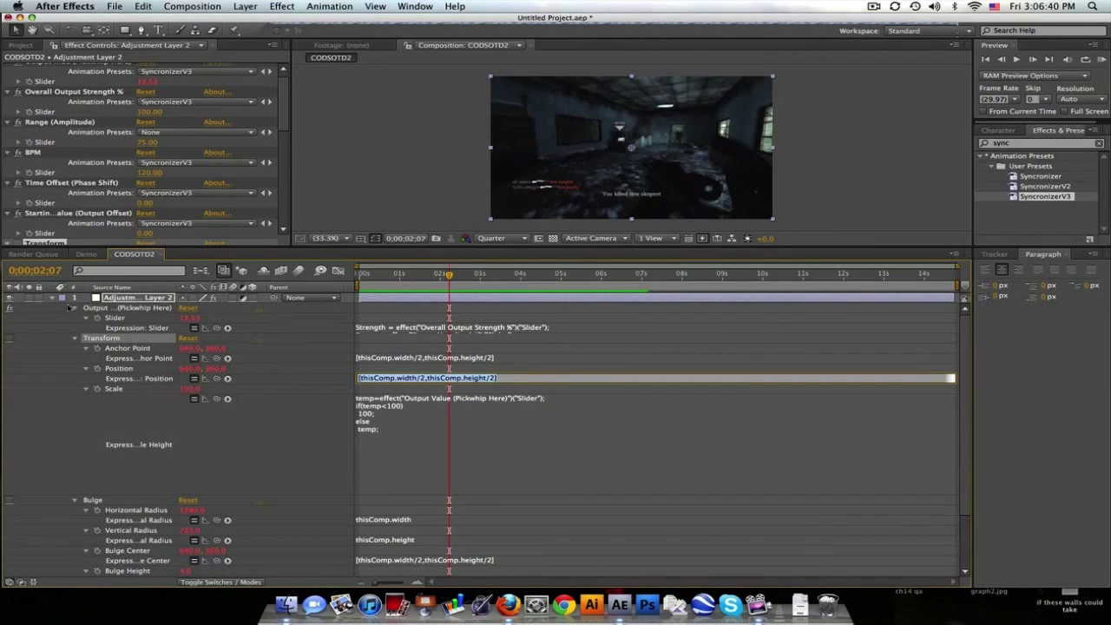
Step: Collapse Adjustment Layer 2 and its Transform, Bulge and Brightness & Contrast settings, and move the current time to 0;00;05;13
click(52, 298)
drag(525, 250, 525, 457)
drag(448, 482, 579, 484)
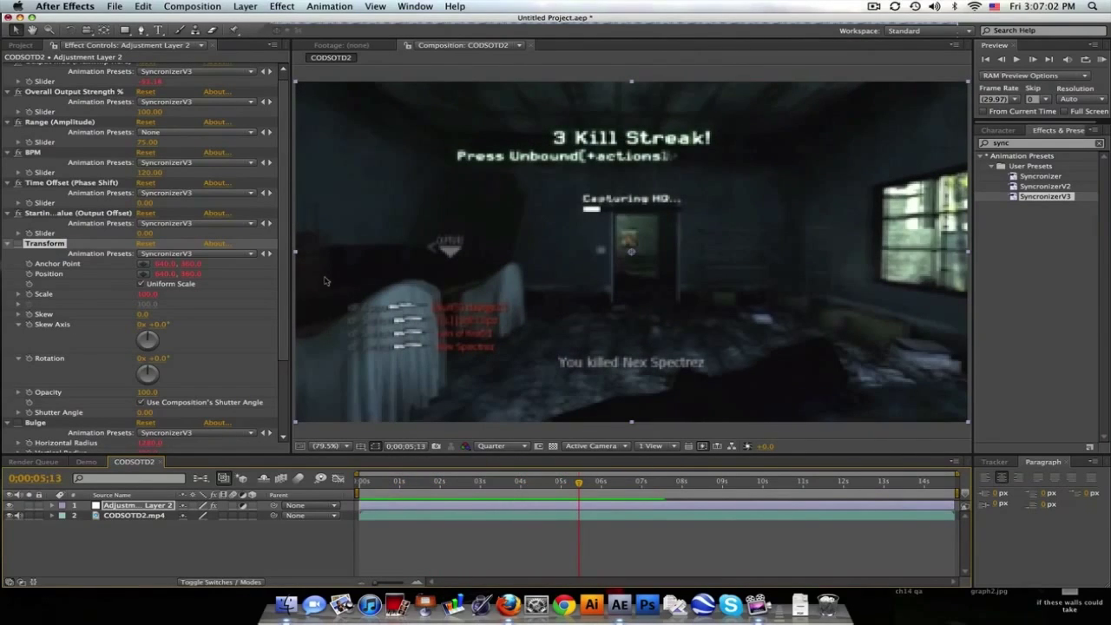
click(7, 247)
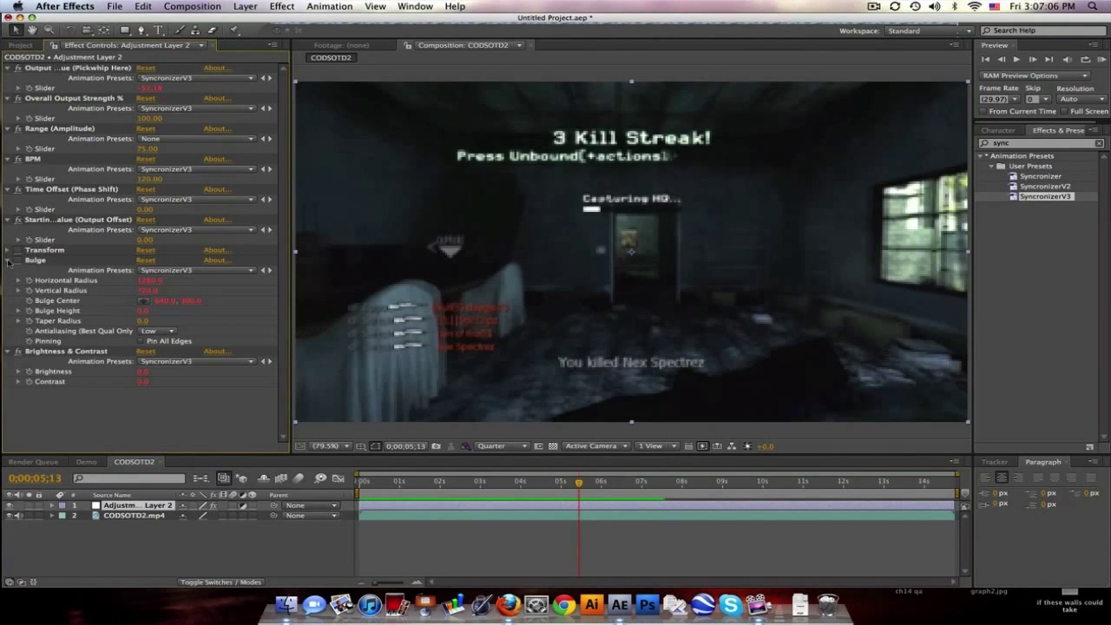
click(8, 259)
Step: Create a new adjustment layer above the others and apply the Turbulent Displace effect to it
click(246, 6)
mouse_move(260, 20)
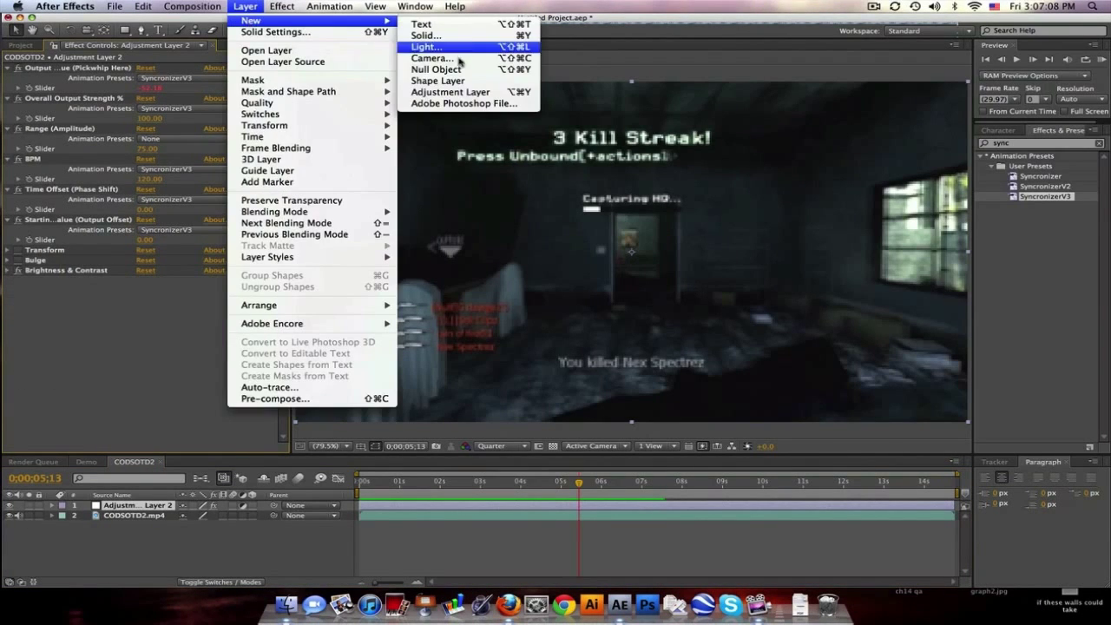
click(450, 91)
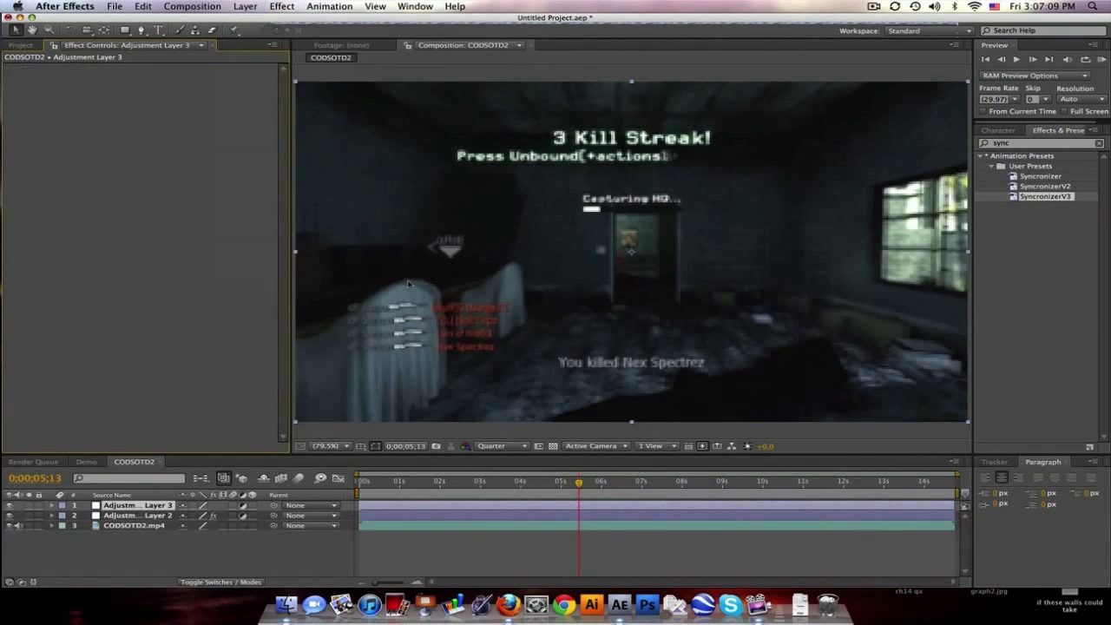
double_click(1051, 144)
key(BackSpace)
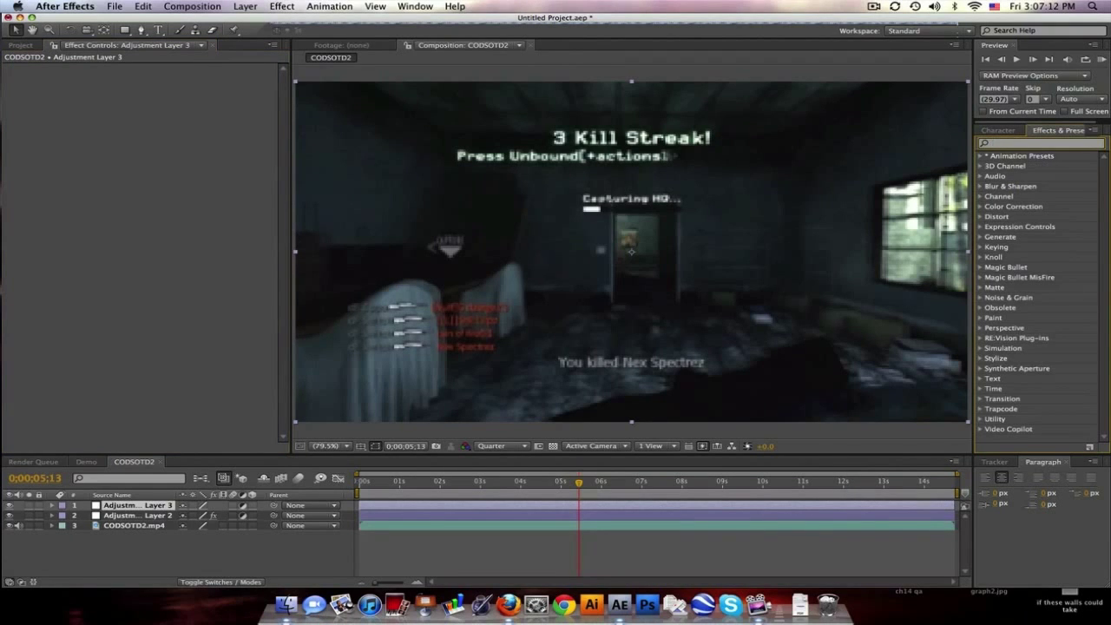
text(dis)
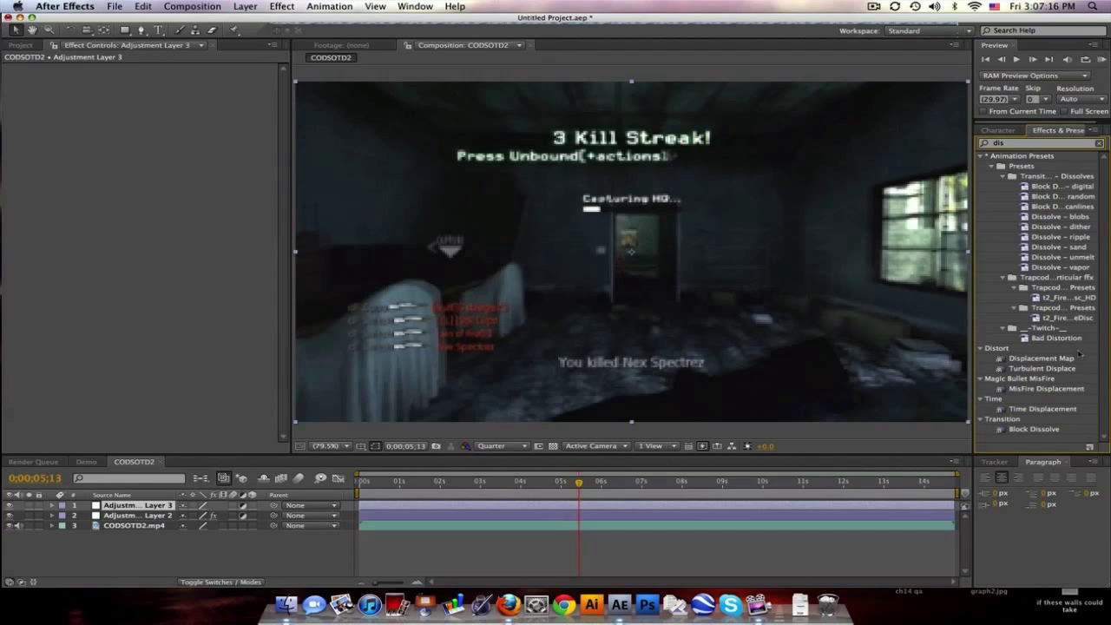
drag(1055, 368, 128, 511)
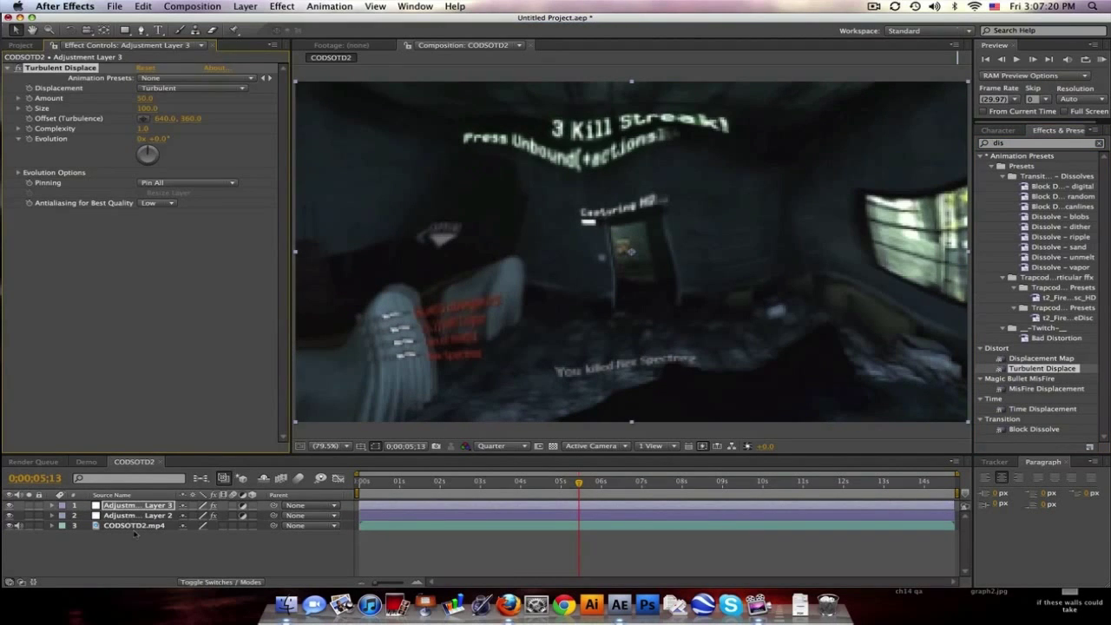
Step: Rename Adjustment Layer 2, which holds the SyncronizerV3 sliders, as Control
click(138, 516)
click(150, 526)
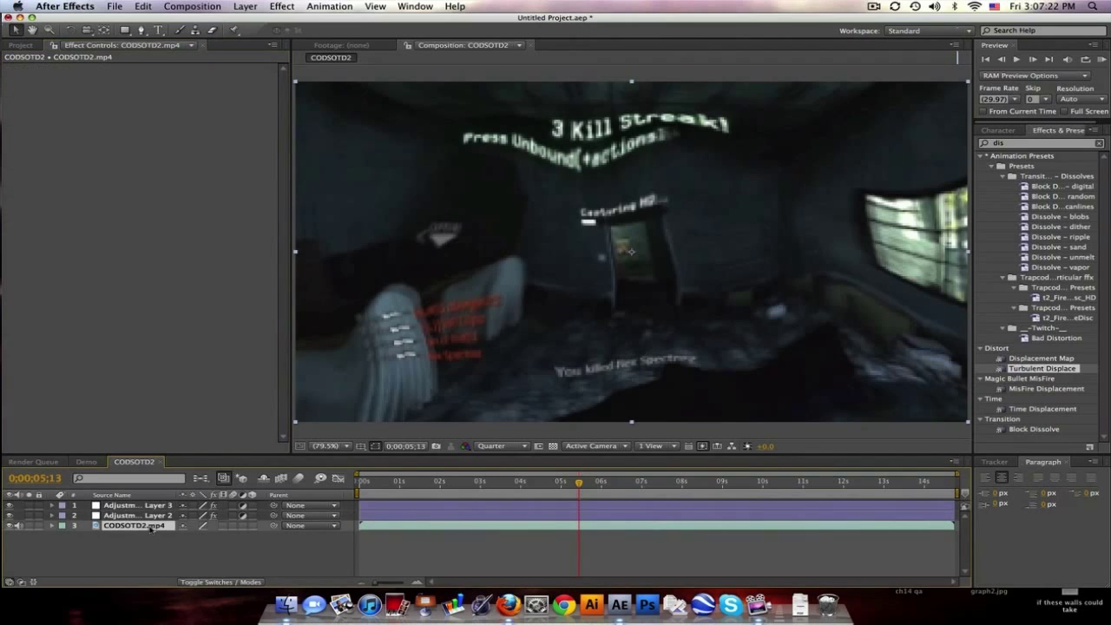
click(145, 515)
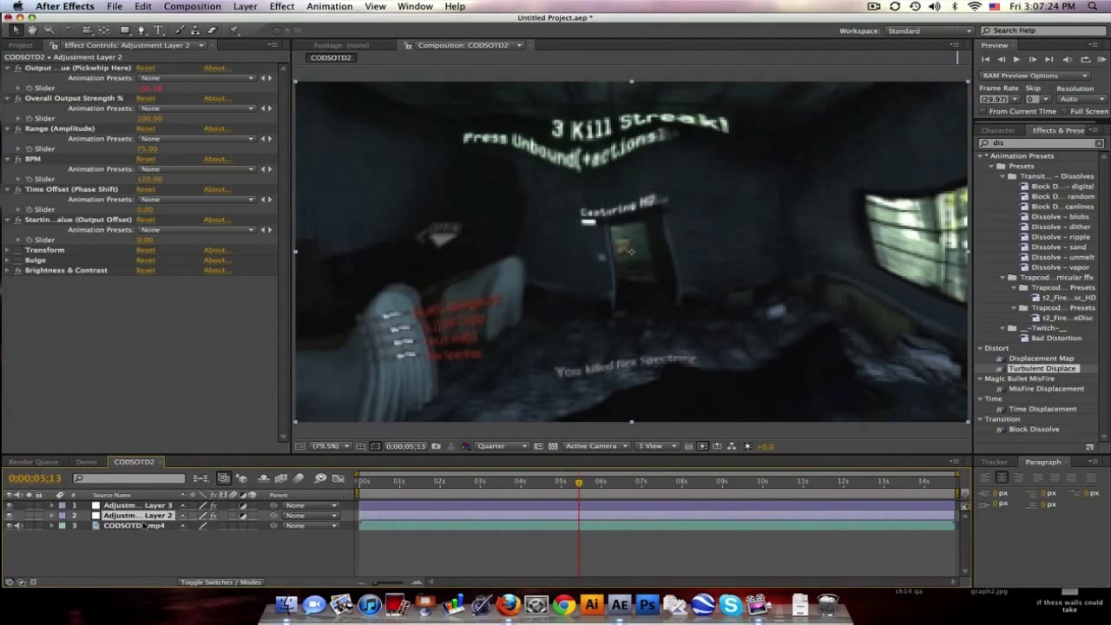
key(Return)
text(C)
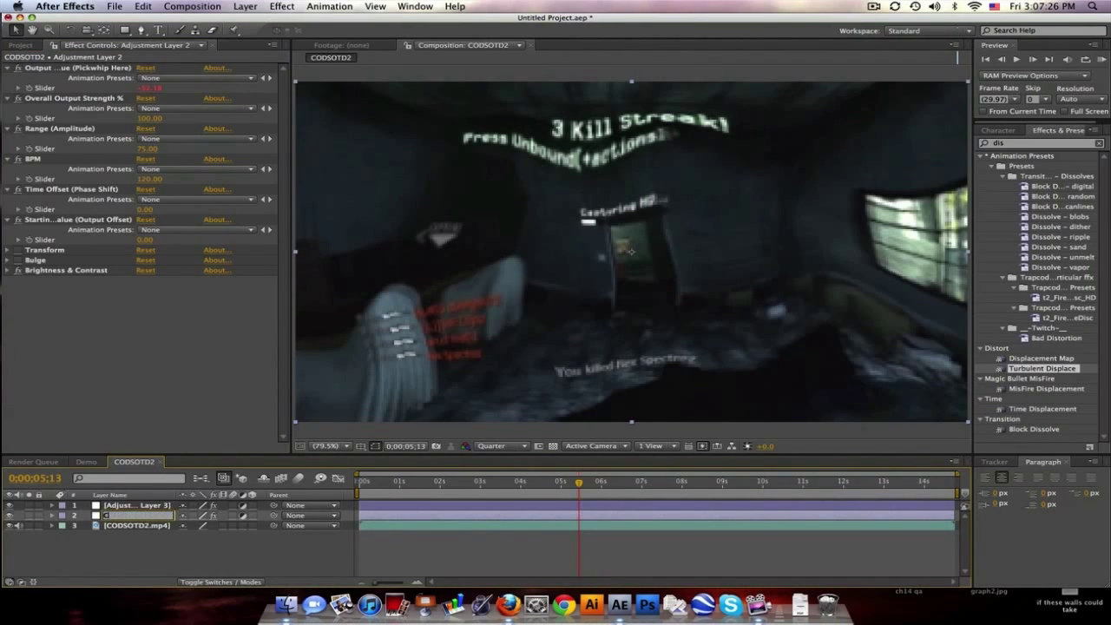
text(ontrol)
key(Return)
Step: Rename Adjustment Layer 3, which holds Turbulent Displace, as Distort
key(ctrl+Up)
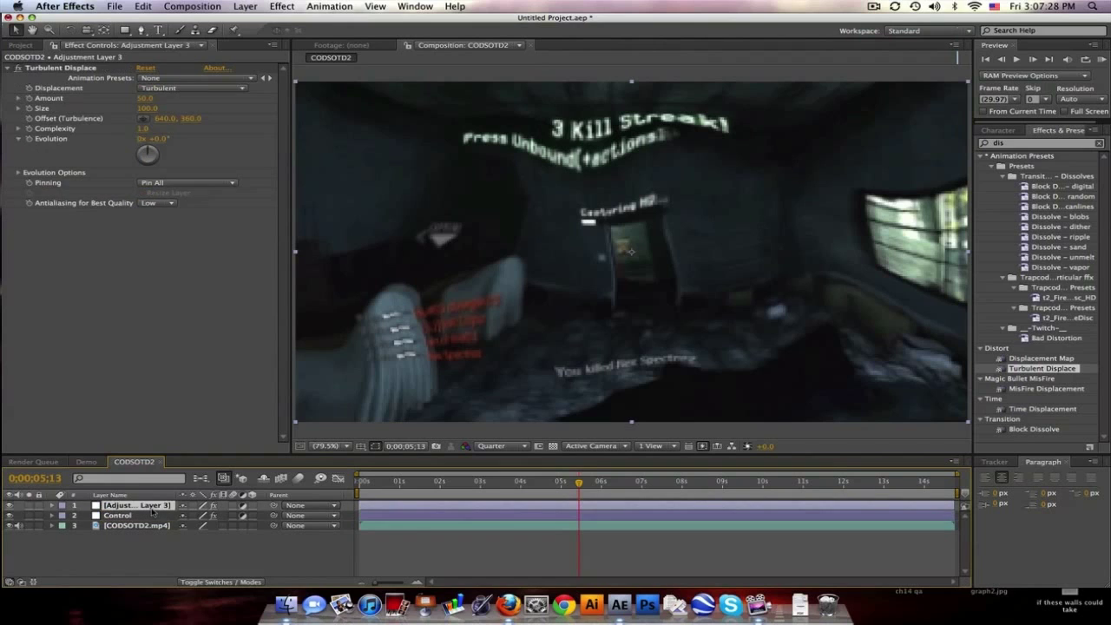
key(Return)
text(S)
key(Return)
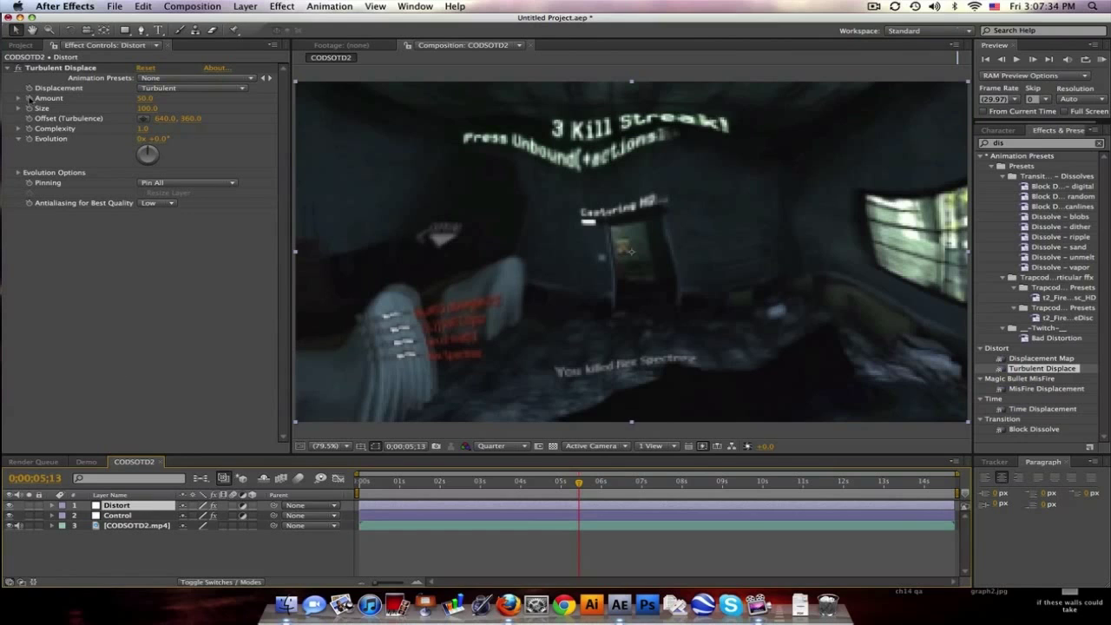
Step: Reveal Control's Output Value slider and Distort's Turbulent Displace properties together in an enlarged timeline
click(115, 515)
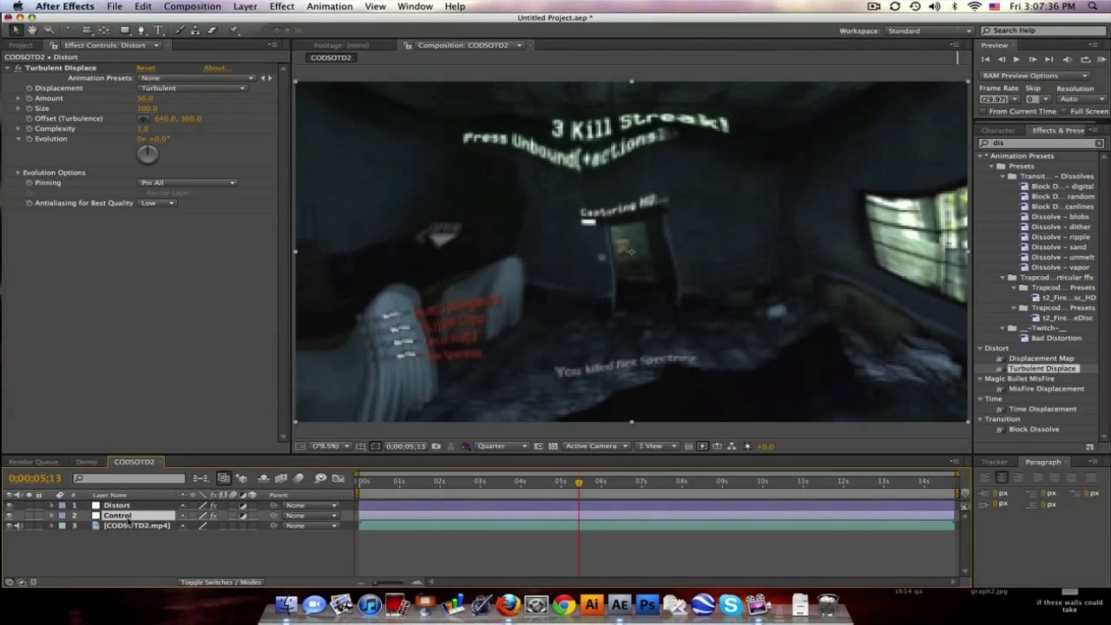
key(e)
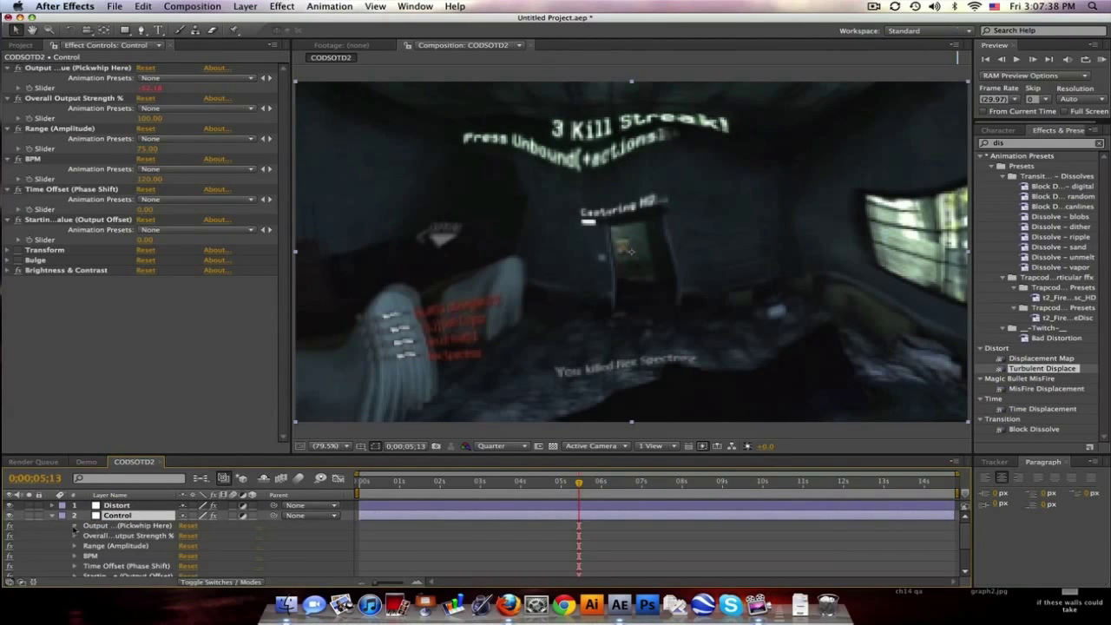
click(74, 527)
click(132, 506)
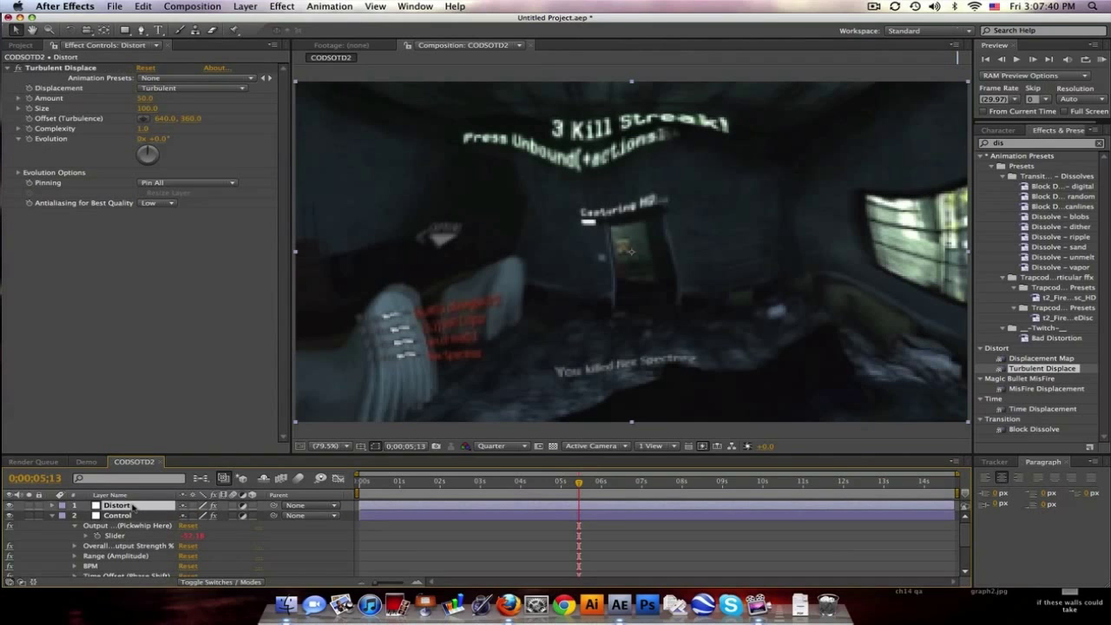
key(e)
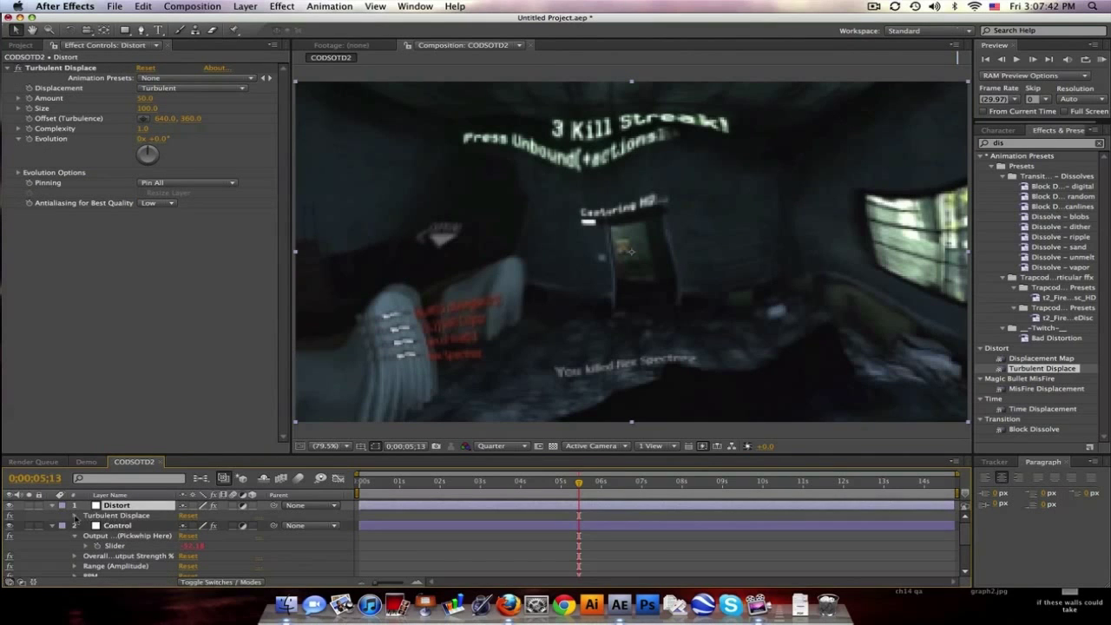
click(74, 516)
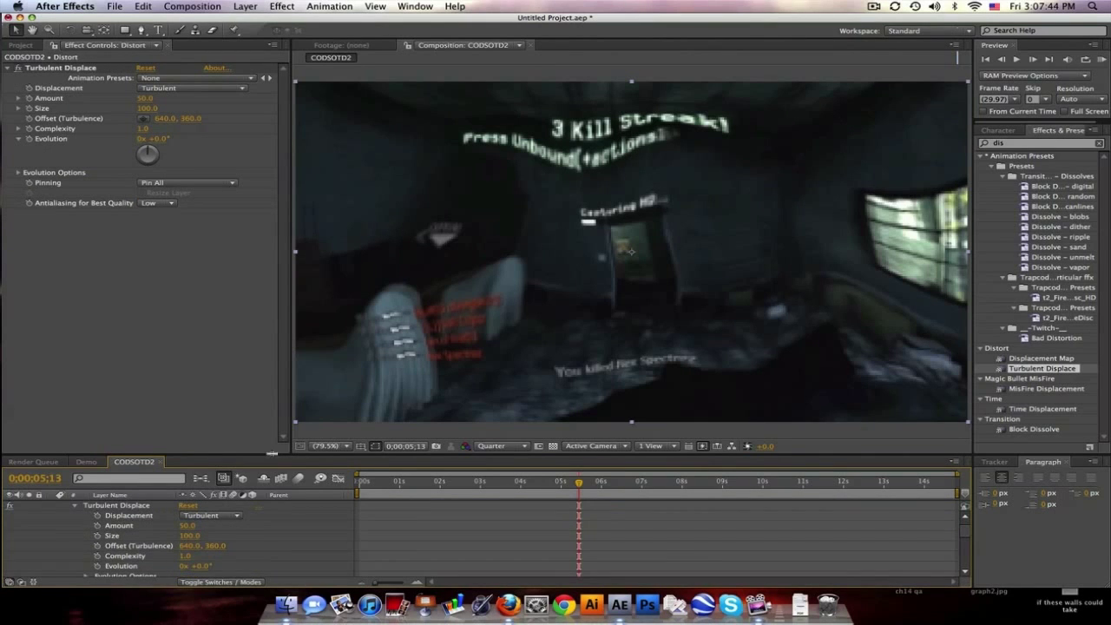
drag(272, 453, 272, 224)
Step: Add an expression to Turbulent Displace's Amount and pick-whip it to Control's Output Value slider
click(116, 284)
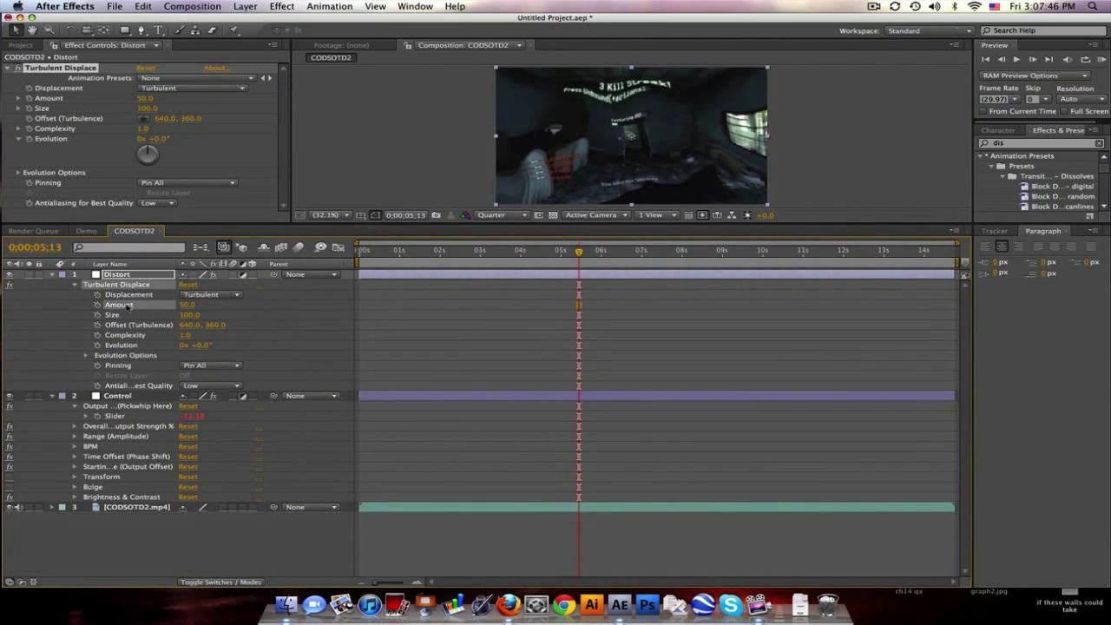
alt+click(98, 305)
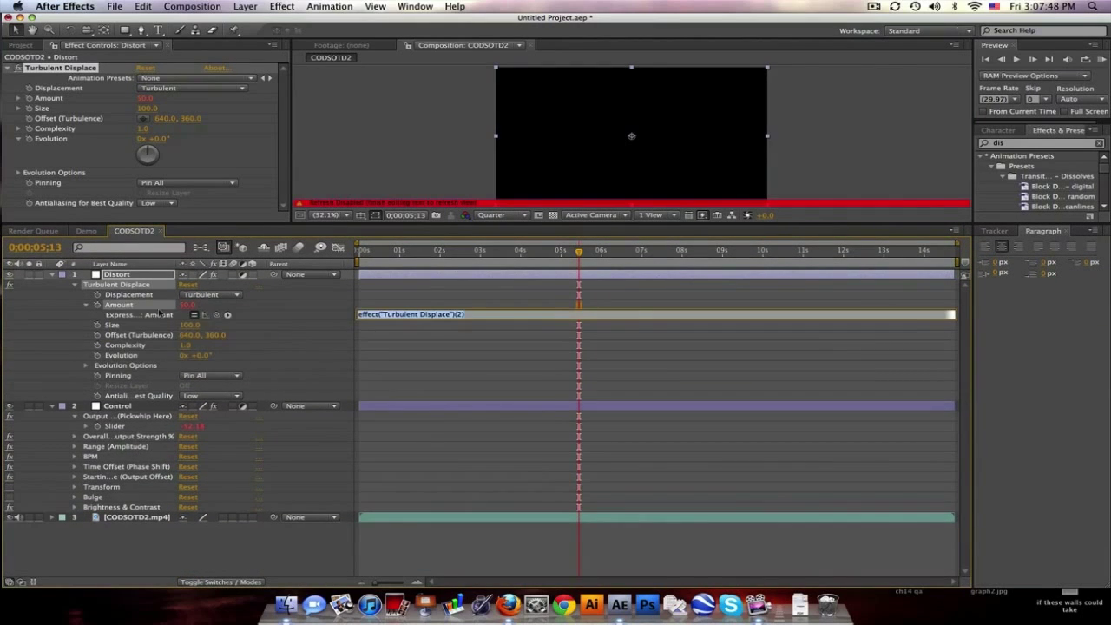
drag(217, 314, 115, 426)
drag(500, 224, 500, 384)
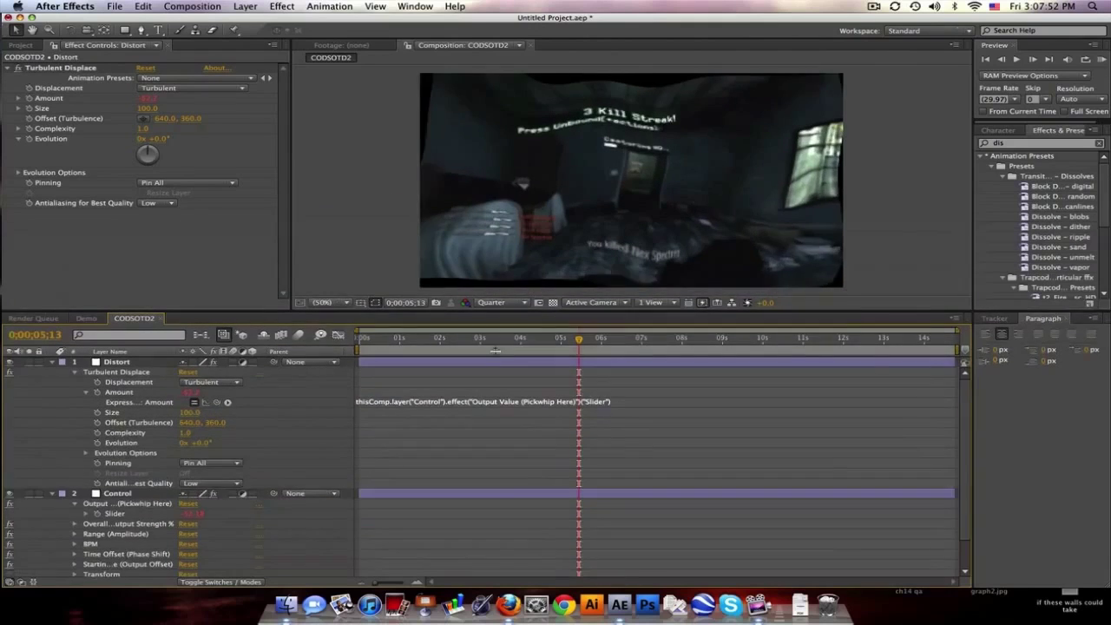
Step: Scrub and play the composition to preview the beat-driven Turbulent Displace distortion
click(405, 413)
drag(405, 413, 594, 403)
key(space)
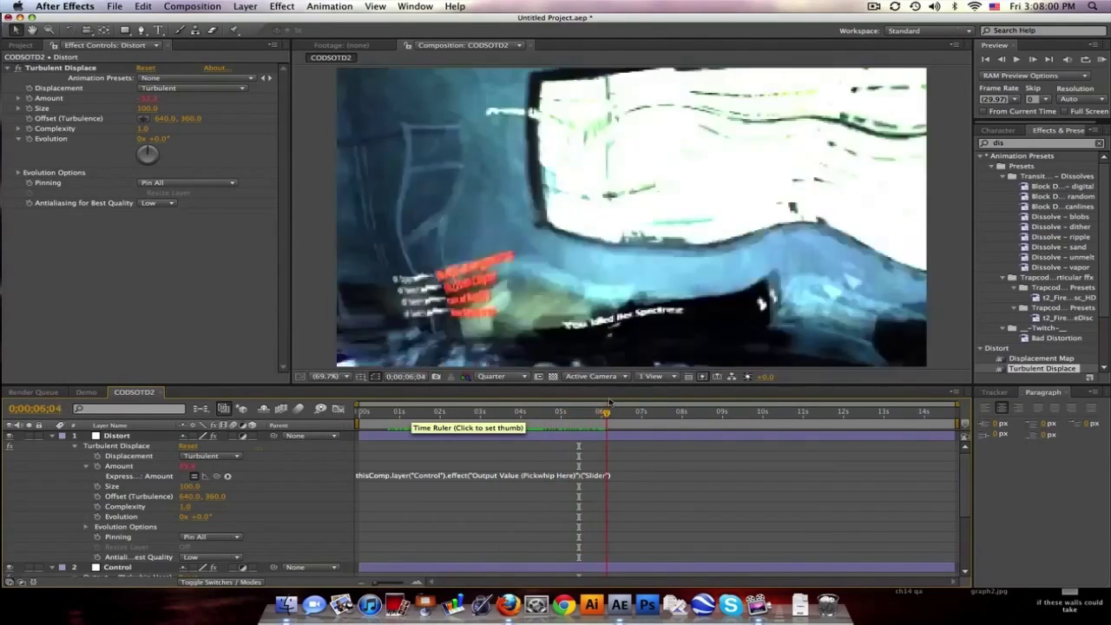
Step: Collapse the Distort and Control layers and move the current time to 0;00;01;06
click(53, 436)
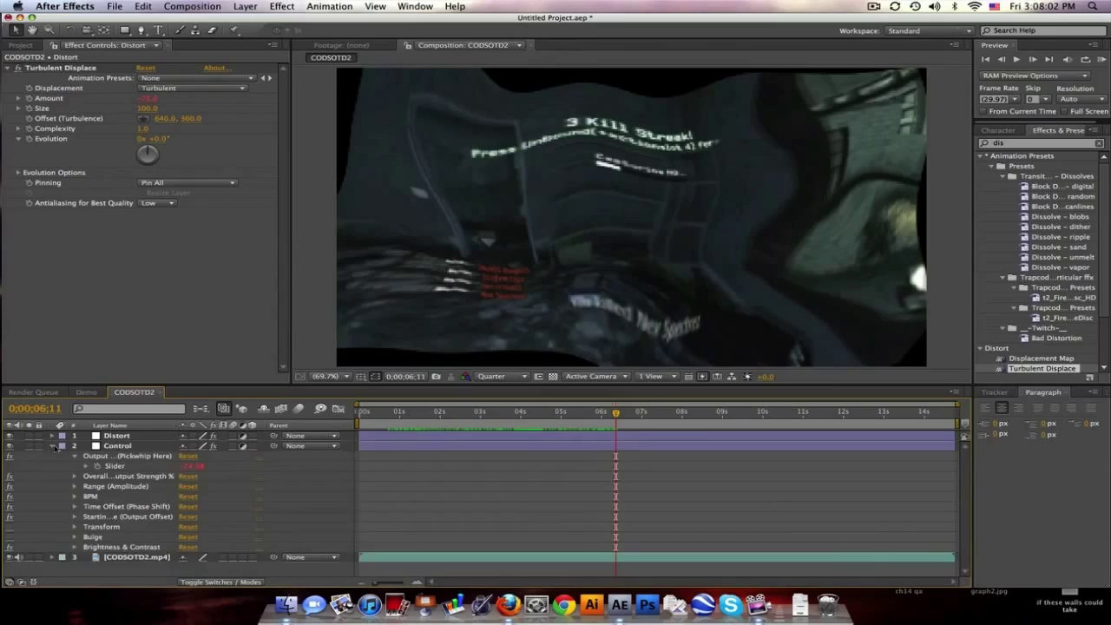
click(53, 446)
drag(470, 414, 407, 412)
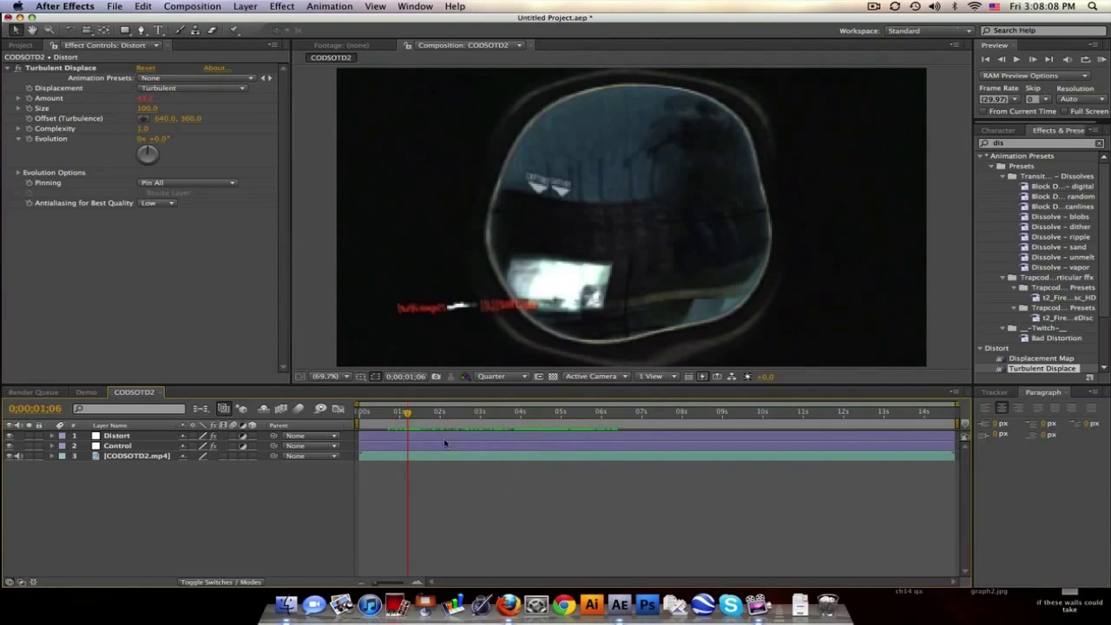
Step: Clear the effects and presets search term
click(1059, 144)
key(BackSpace)
key(BackSpace)
key(BackSpace)
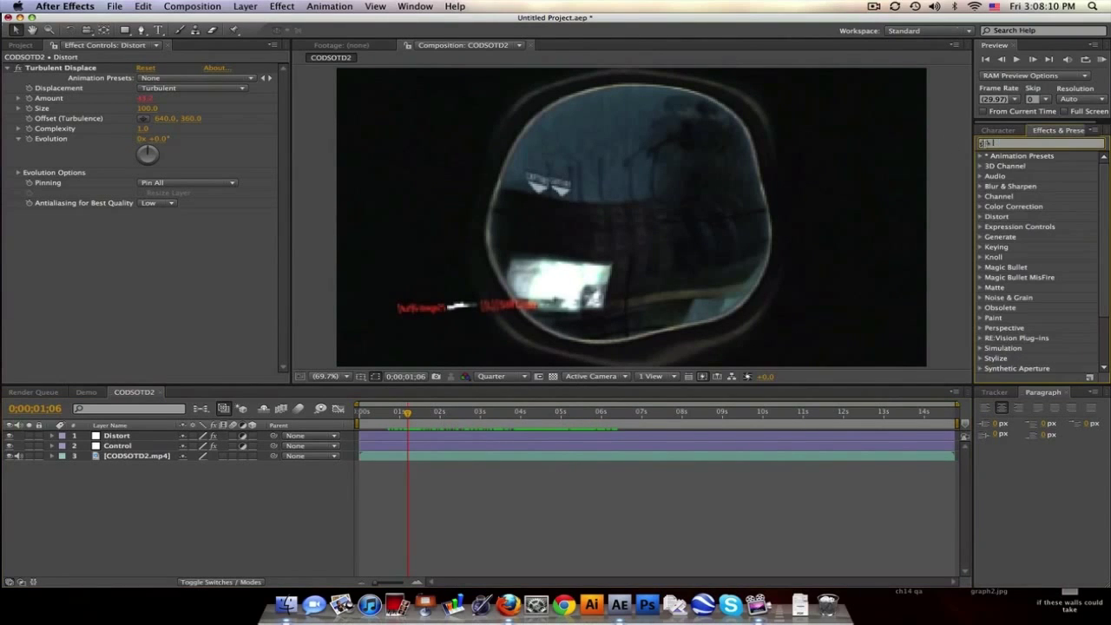